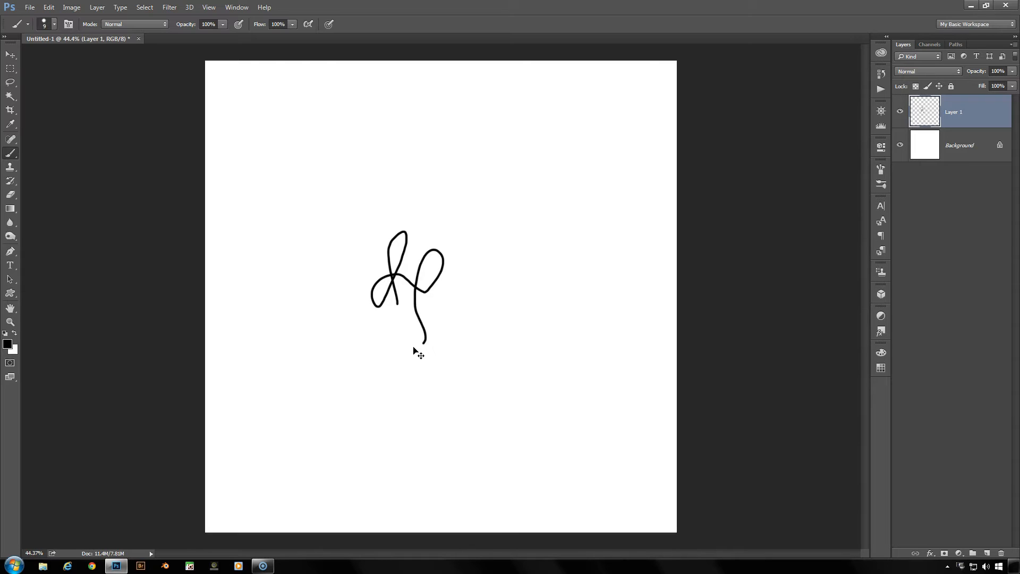
# Free-transform the line drawing on Layer 1, stretching its height to about 111% and rotating it about 9.9° clockwise
pyautogui.hotkey('ctrl', 't')
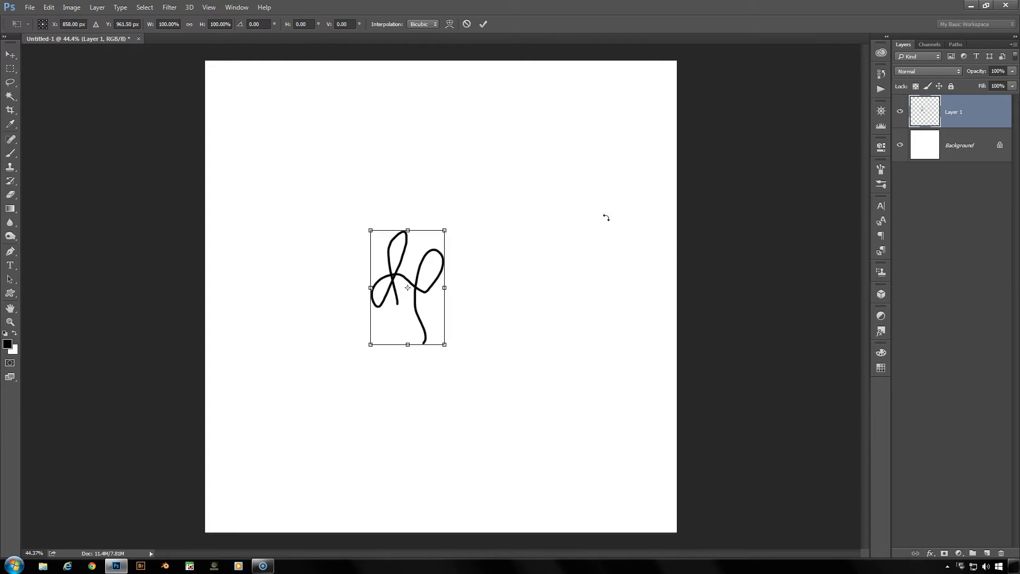
pyautogui.moveTo(445, 228)
pyautogui.mouseDown()
pyautogui.moveTo(460, 205)
pyautogui.moveTo(464, 214)
pyautogui.mouseUp()
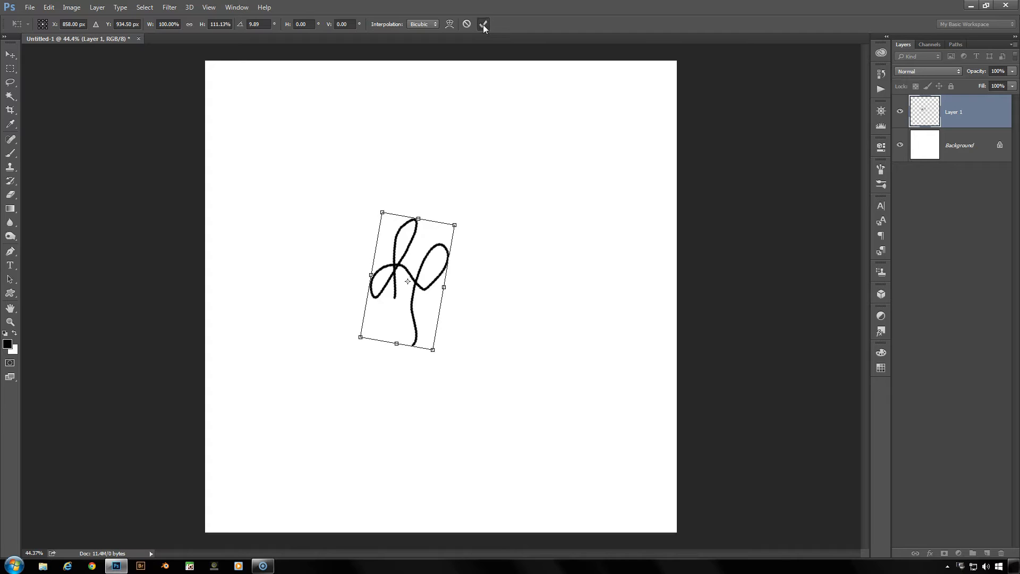
pyautogui.click(483, 25)
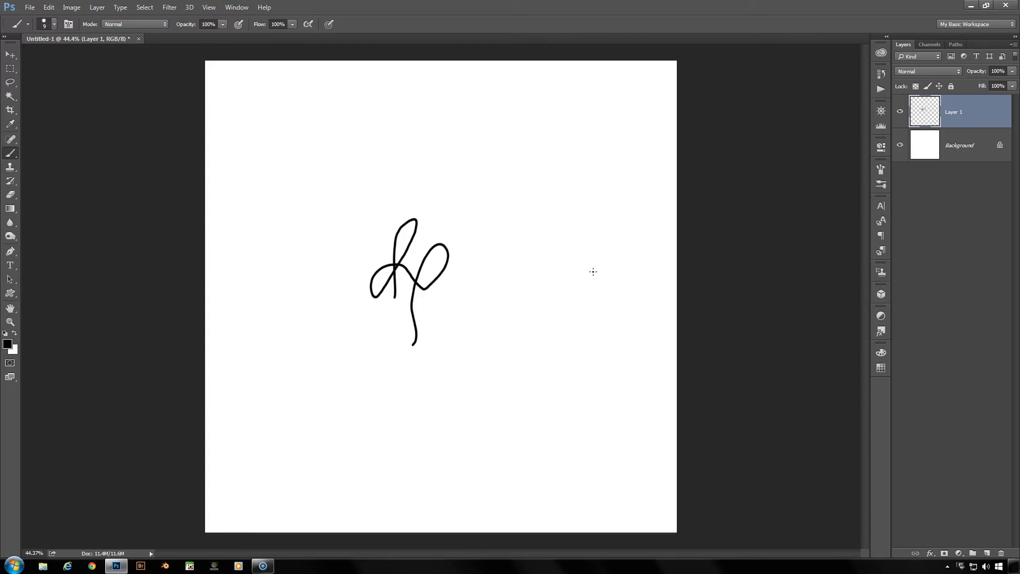
# Repeat the last transform on Layer 1 four times
pyautogui.hotkey('ctrl', 'shift', 't')
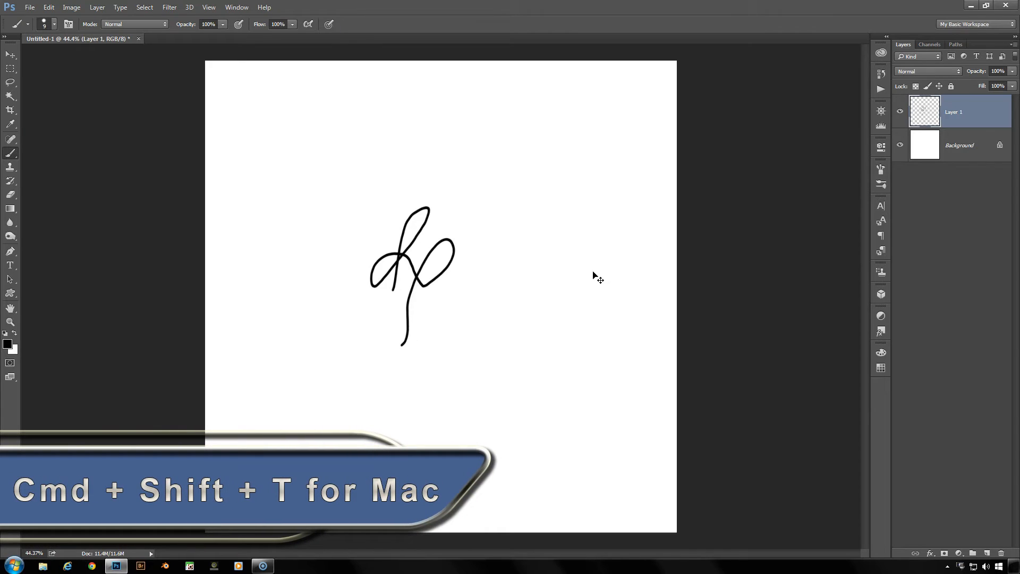
pyautogui.hotkey('ctrl', 'shift', 't')
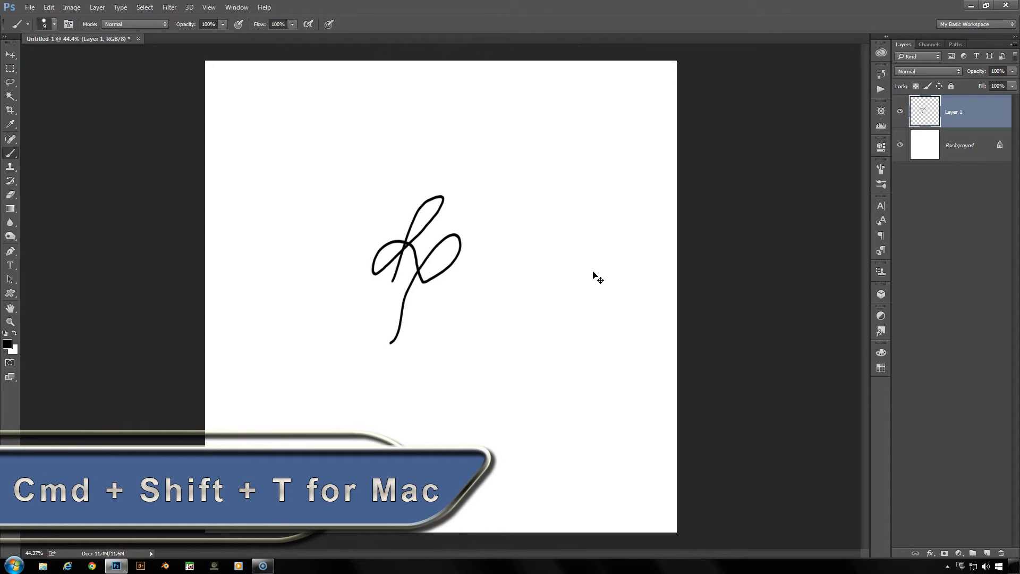
pyautogui.hotkey('ctrl', 'shift', 't')
pyautogui.hotkey('ctrl', 'shift', 't')
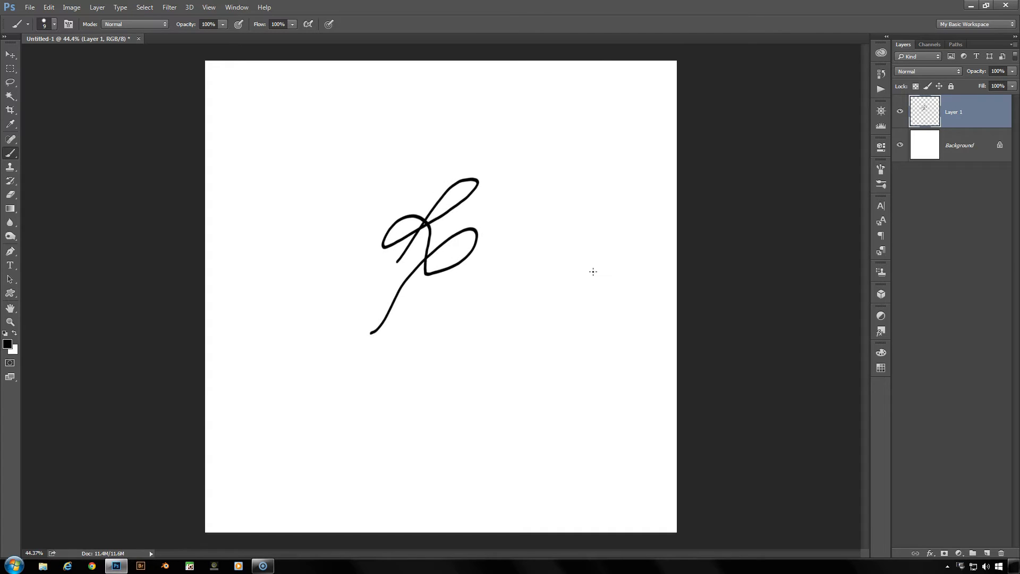
# Undo the last three repeated transforms of Layer 1
pyautogui.hotkey('ctrl', 'alt', 'z')
pyautogui.hotkey('ctrl', 'alt', 'z')
pyautogui.hotkey('ctrl', 'alt', 'z')
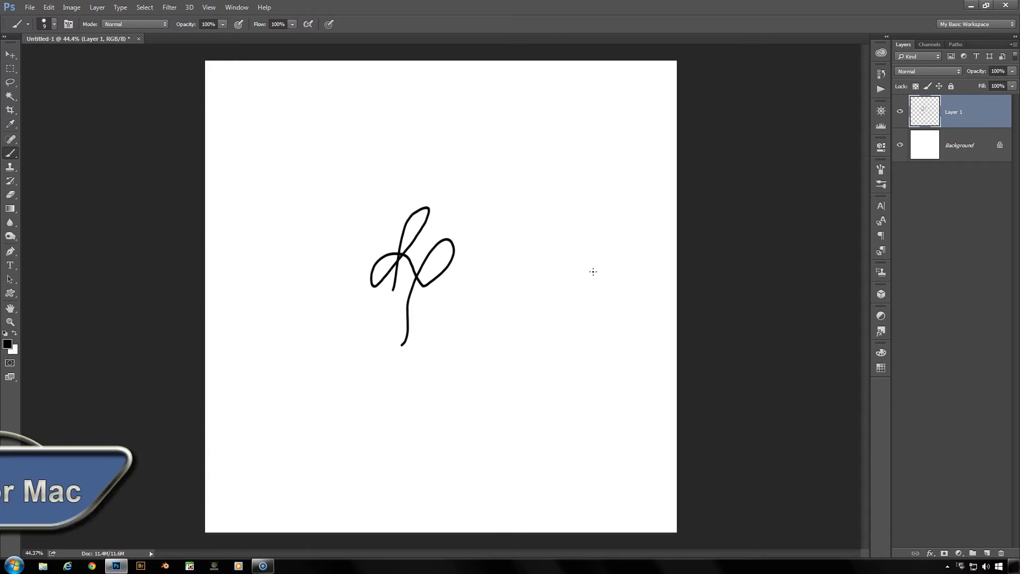
# Create seven successive copies of Layer 1, each repeating the stretch and rotation on a new layer
pyautogui.hotkey('ctrl', 'alt', 'shift', 't')
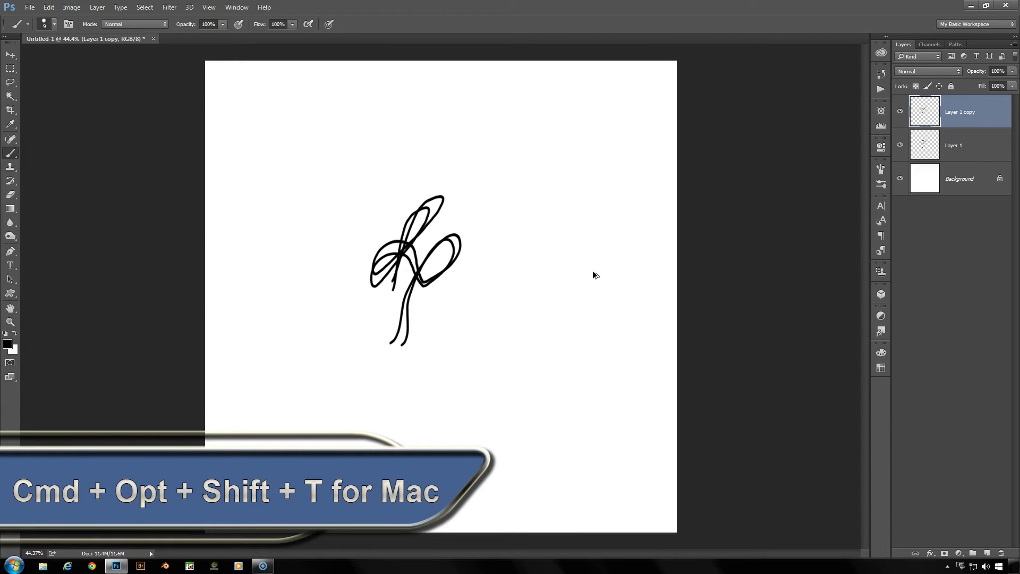
pyautogui.hotkey('ctrl', 'alt', 'shift', 't')
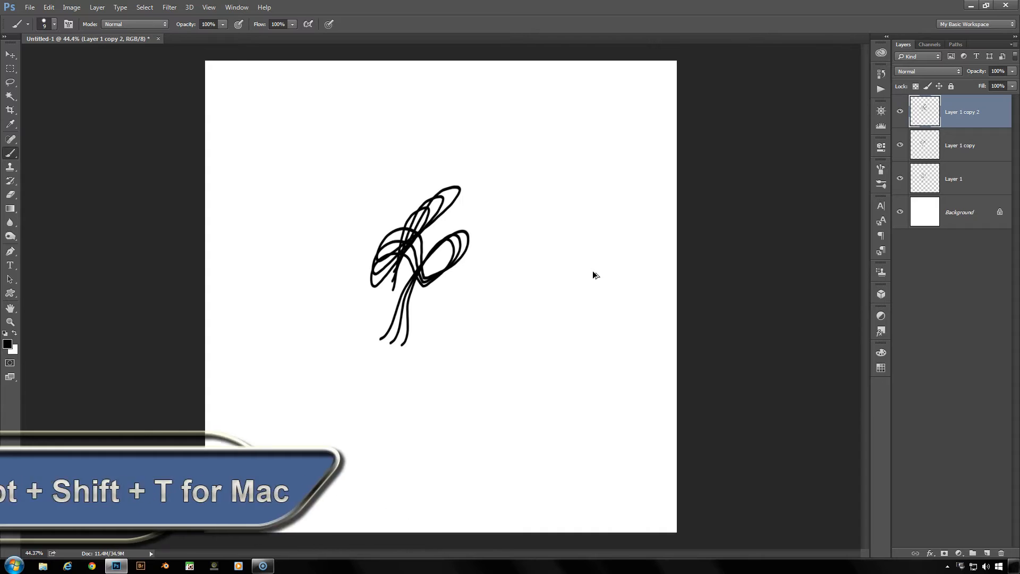
pyautogui.hotkey('ctrl', 'alt', 'shift', 't')
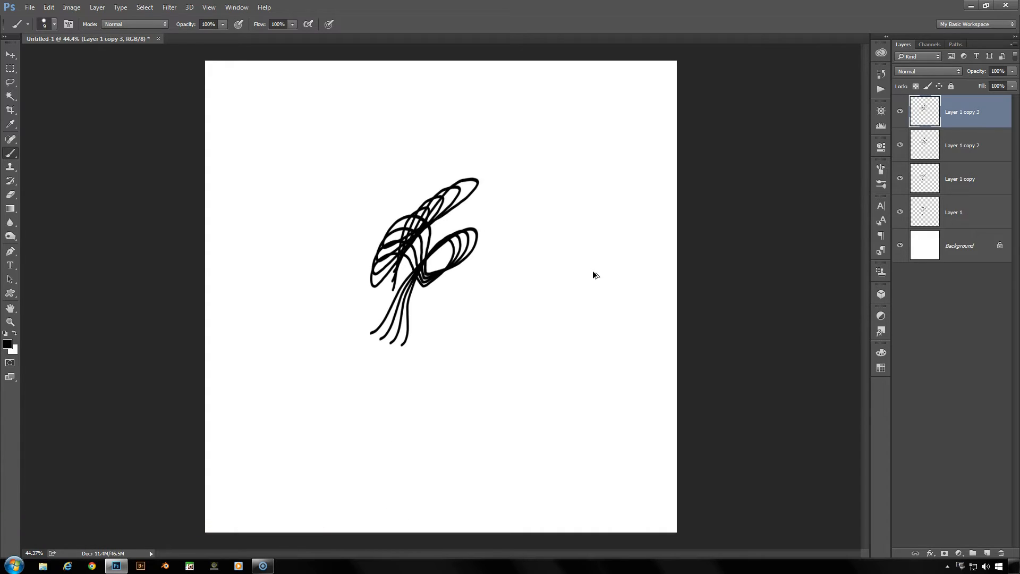
pyautogui.hotkey('ctrl', 'alt', 'shift', 't')
pyautogui.hotkey('ctrl', 'alt', 'shift', 't')
pyautogui.hotkey('ctrl', 'alt', 'shift', 't')
pyautogui.hotkey('ctrl', 'alt', 'shift', 't')
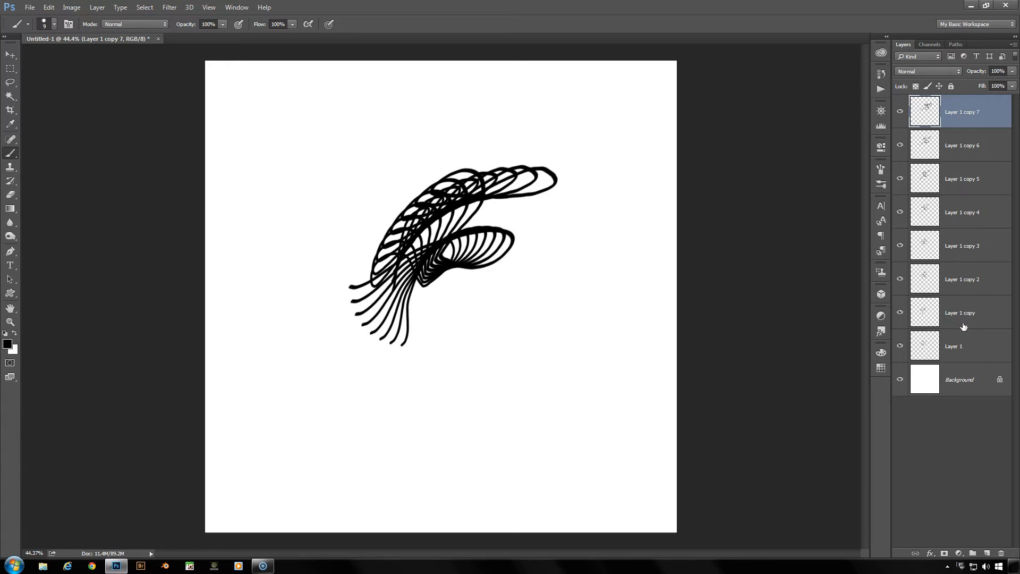
# Delete all the duplicate layers from Layer 1 copy through Layer 1 copy 7, keeping Layer 1
pyautogui.keyDown('shift'); pyautogui.click(981, 347); pyautogui.keyUp('shift')
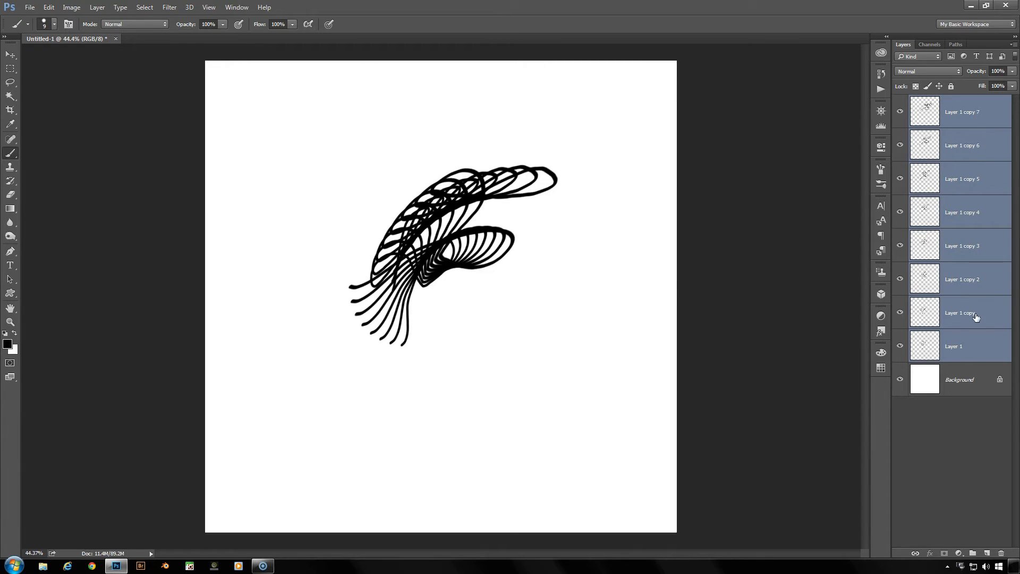
pyautogui.click(963, 117)
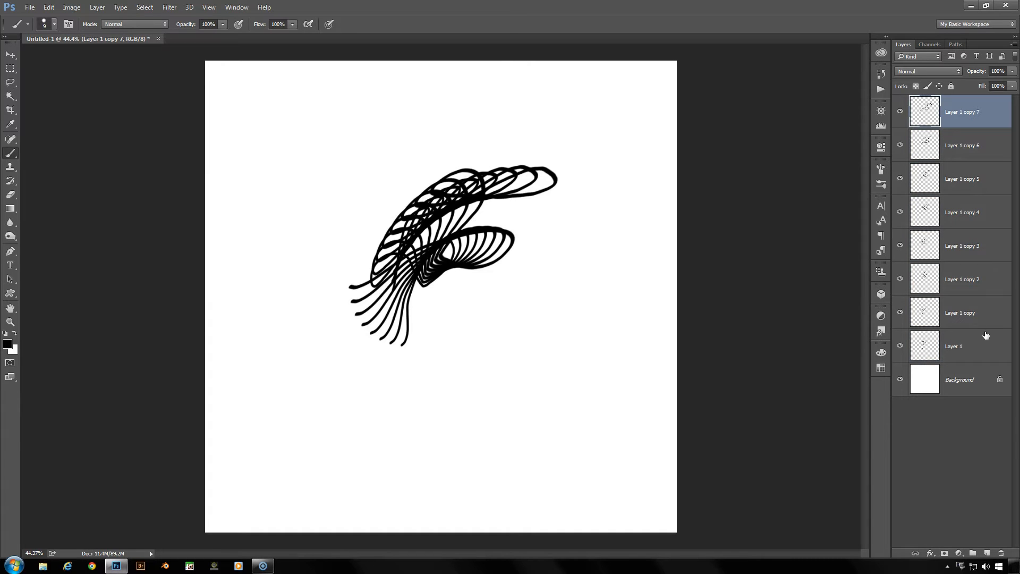
pyautogui.keyDown('shift'); pyautogui.click(978, 315); pyautogui.keyUp('shift')
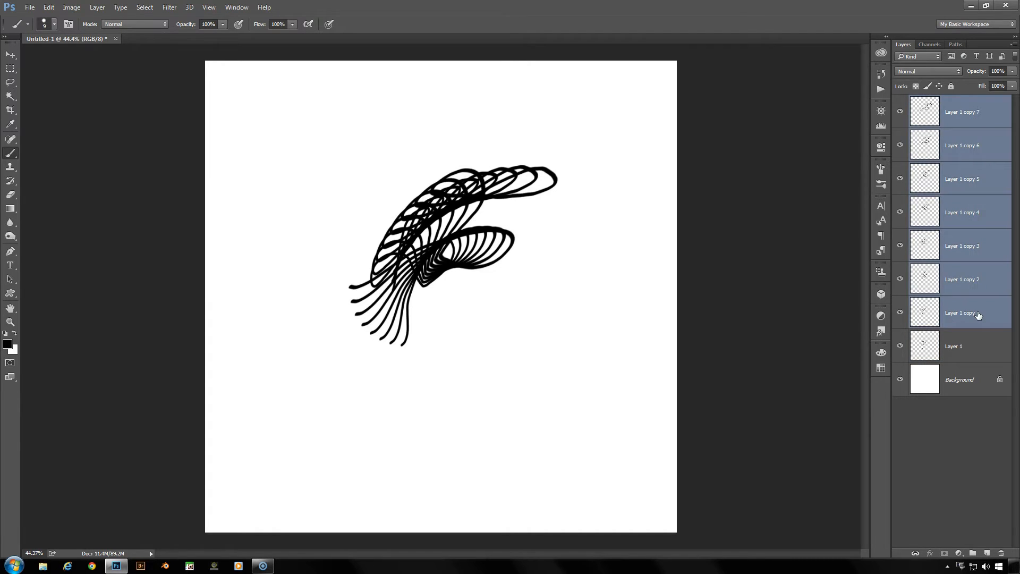
pyautogui.press('Delete')
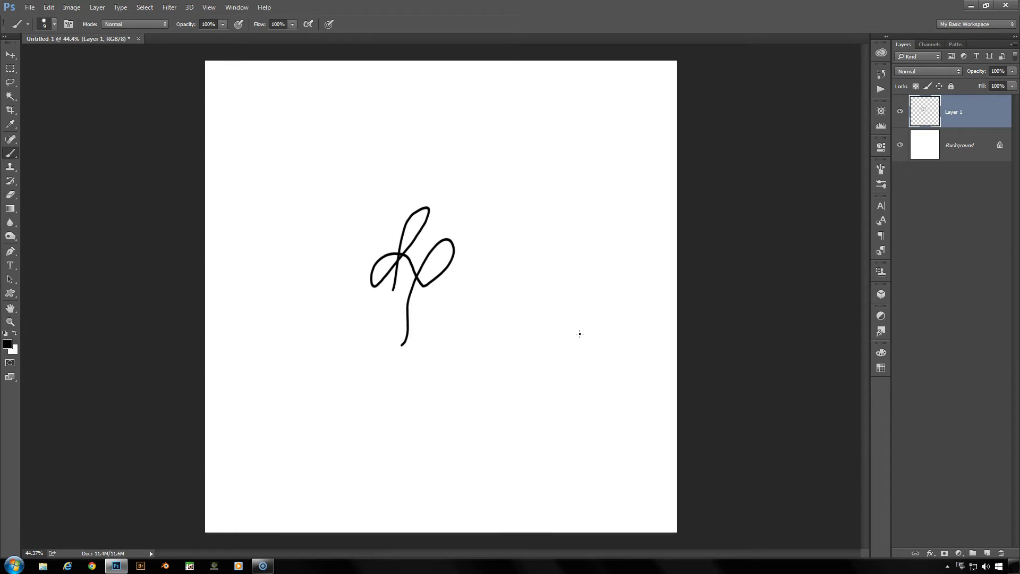
# Skew the line drawing on Layer 1 by shifting its upper edge to the right
pyautogui.hotkey('ctrl', 't')
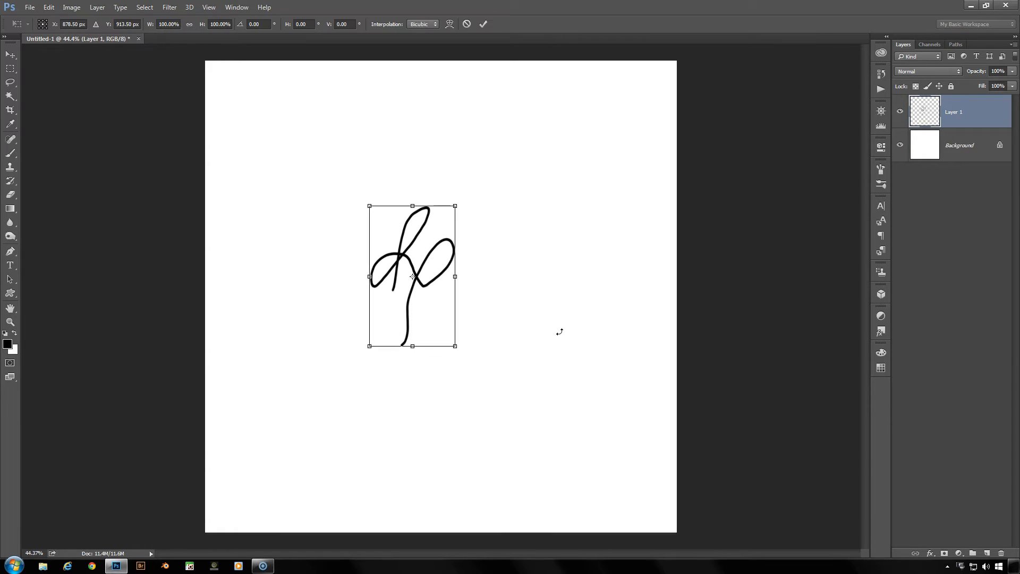
pyautogui.rightClick(434, 263)
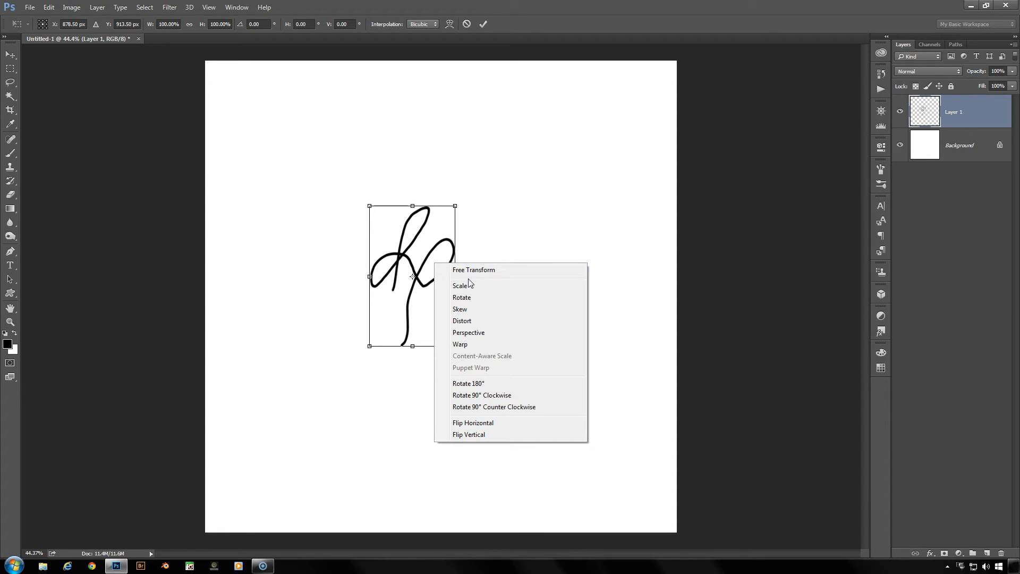
pyautogui.click(483, 315)
pyautogui.moveTo(413, 205); pyautogui.dragTo(450, 205)
pyautogui.click(484, 24)
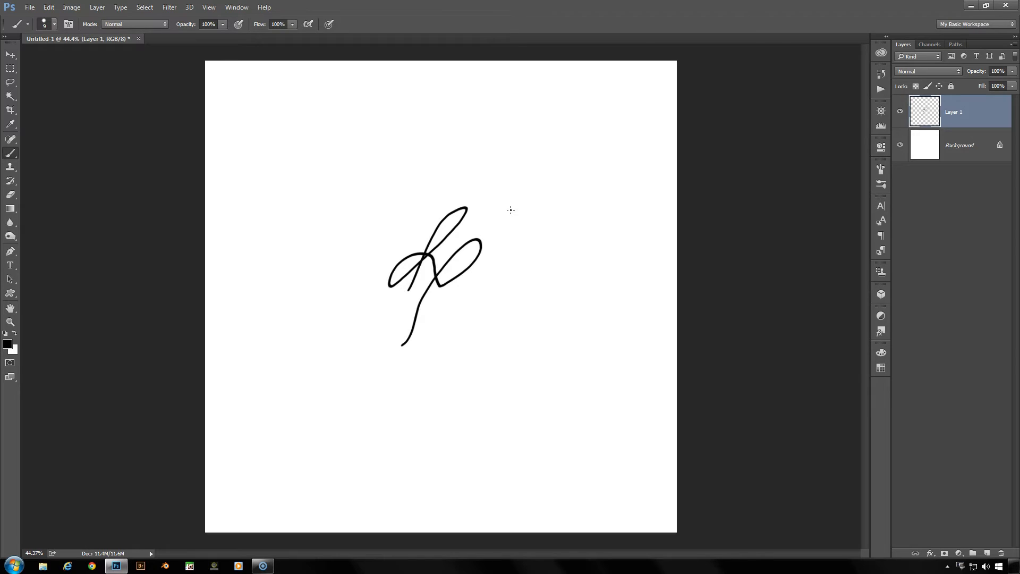
# Create six successive copies of Layer 1, each repeating the skew transform on a new layer
pyautogui.hotkey('ctrl', 'alt', 'shift', 't')
pyautogui.hotkey('ctrl', 'alt', 'shift', 't')
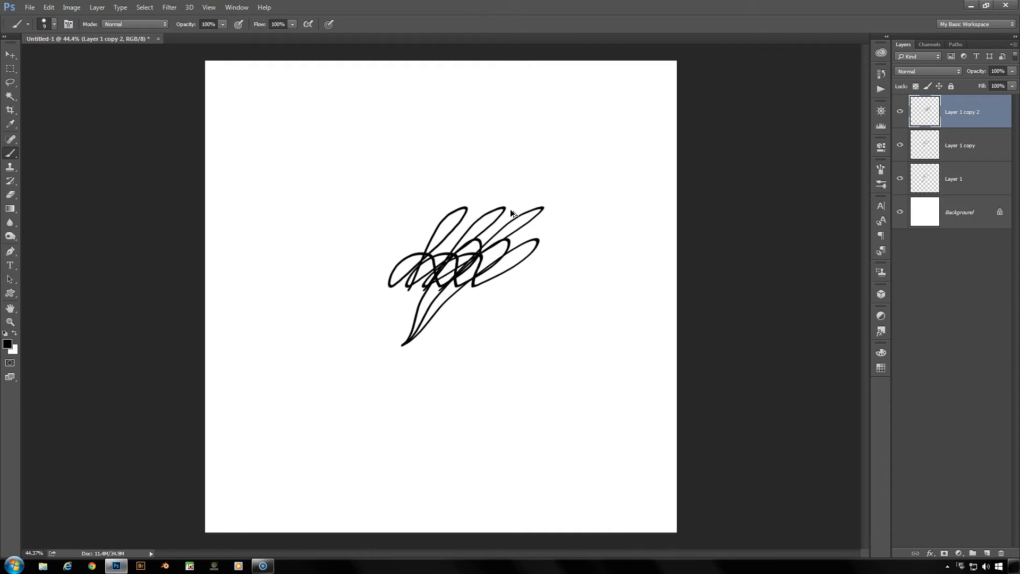
pyautogui.hotkey('ctrl', 'alt', 'shift', 't')
pyautogui.hotkey('ctrl', 'alt', 'shift', 't')
pyautogui.hotkey('ctrl', 'alt', 'shift', 't')
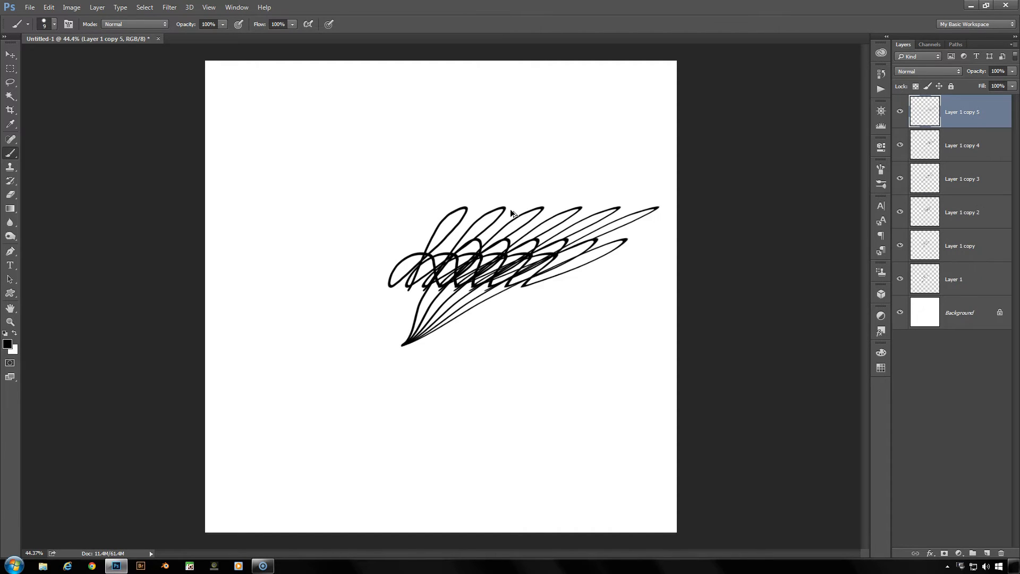
pyautogui.hotkey('ctrl', 'alt', 'shift', 't')
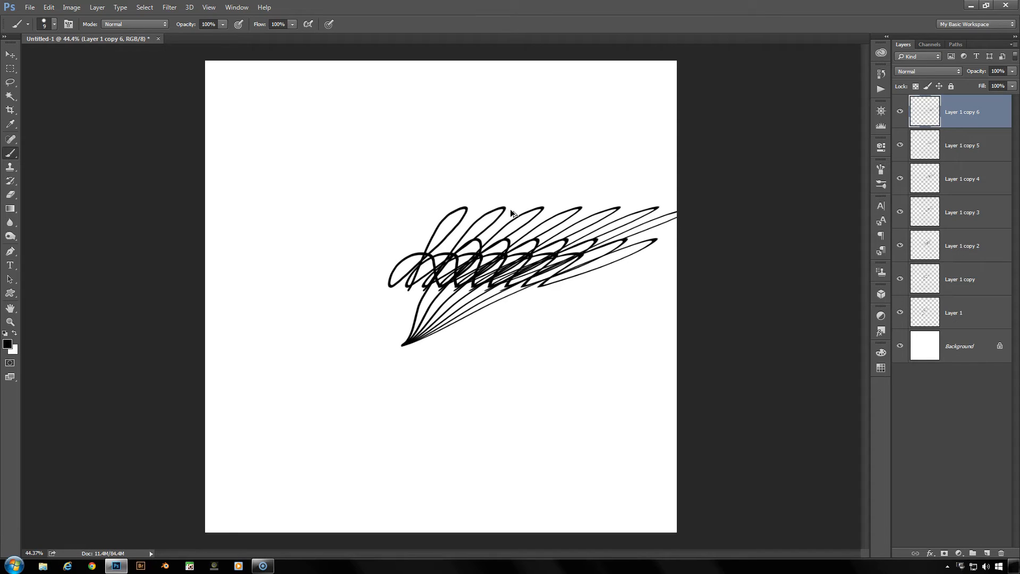
# Undo the skewed copies and the skew, and remove Layer 1 so only the Background layer is left
pyautogui.hotkey('ctrl', 'alt', 'z')
pyautogui.hotkey('ctrl', 'alt', 'z')
pyautogui.hotkey('ctrl', 'alt', 'z')
pyautogui.hotkey('ctrl', 'alt', 'z')
pyautogui.hotkey('ctrl', 'alt', 'z')
pyautogui.hotkey('ctrl', 'alt', 'z')
pyautogui.hotkey('ctrl', 'alt', 'z')
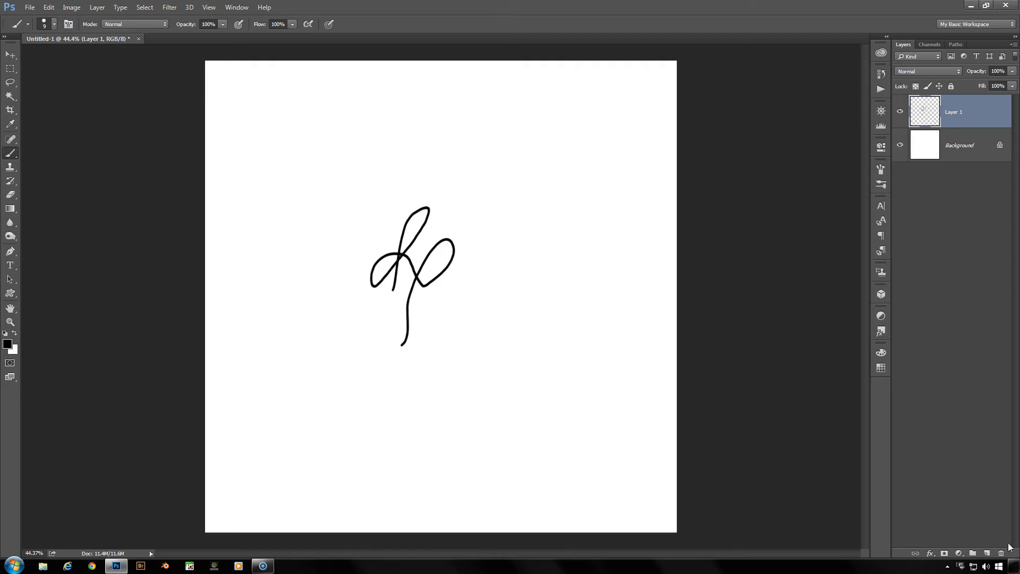
pyautogui.hotkey('ctrl', 'alt', 'z')
pyautogui.hotkey('ctrl', 'alt', 'z')
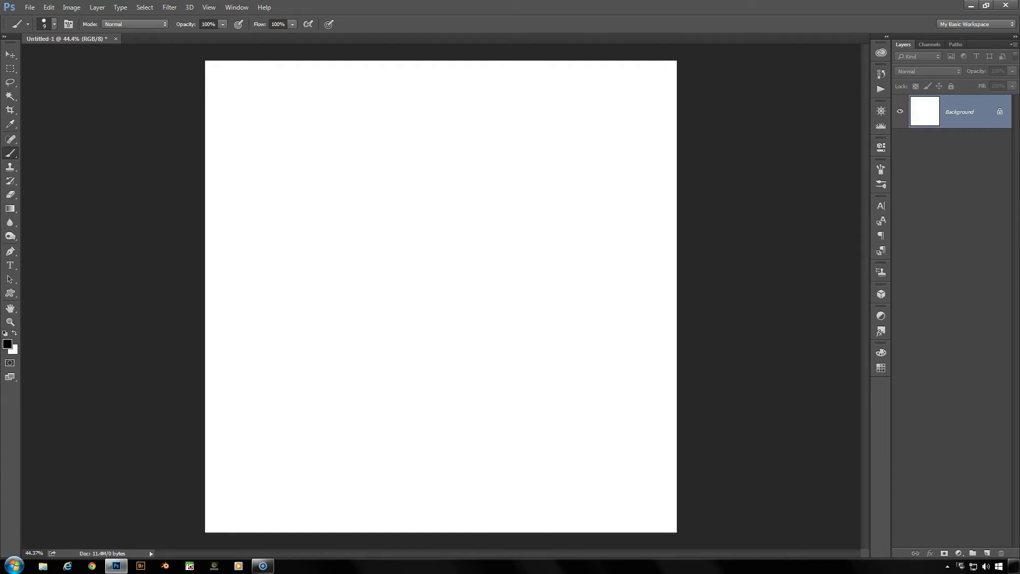
# Draw a black paw print with the Custom Shape tool in Shape mode, about 460 × 461 px, near the canvas centre
pyautogui.click(10, 293)
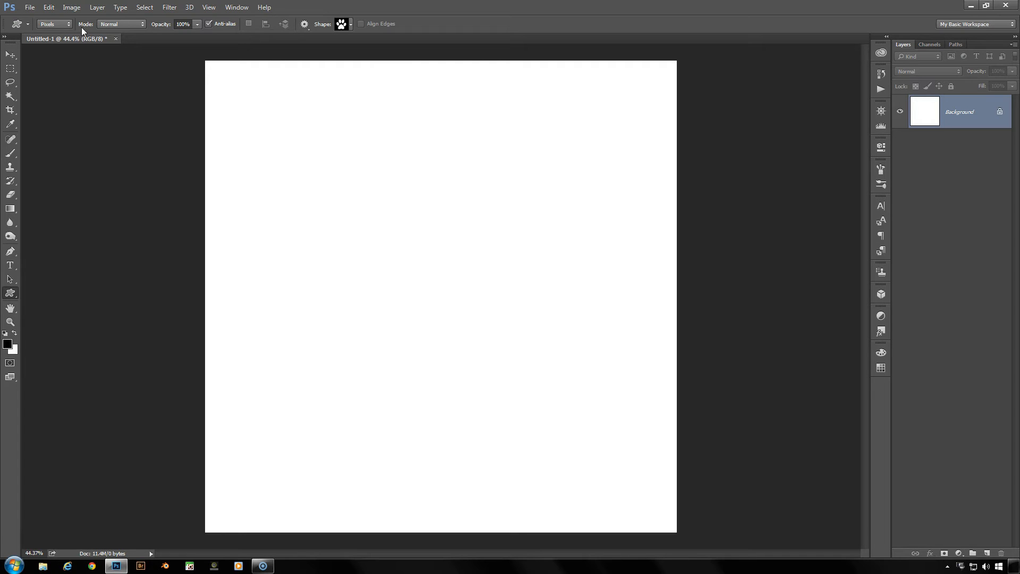
pyautogui.click(56, 22)
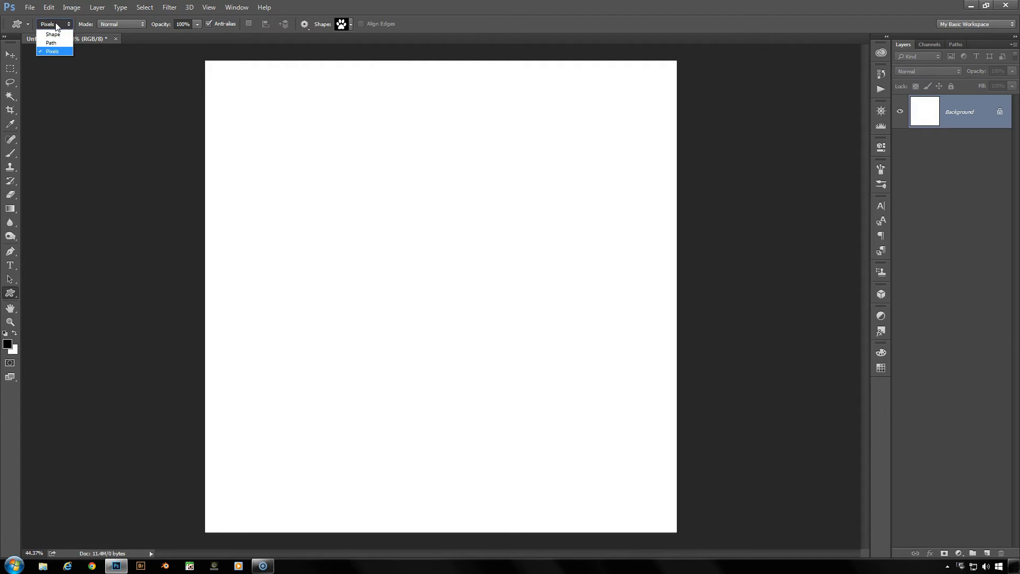
pyautogui.click(55, 27)
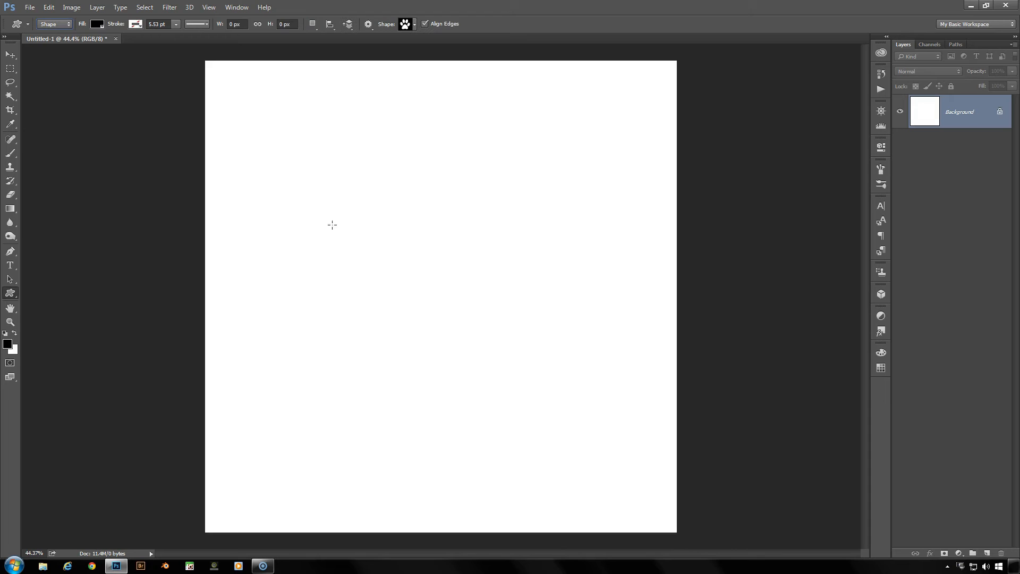
pyautogui.click(416, 24)
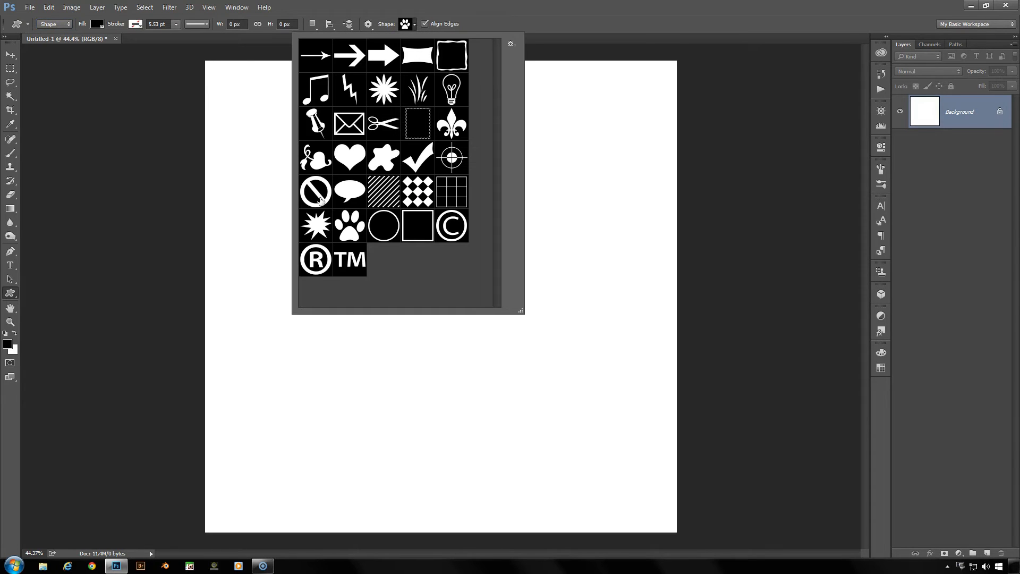
pyautogui.click(414, 24)
pyautogui.moveTo(355, 227); pyautogui.dragTo(463, 354)
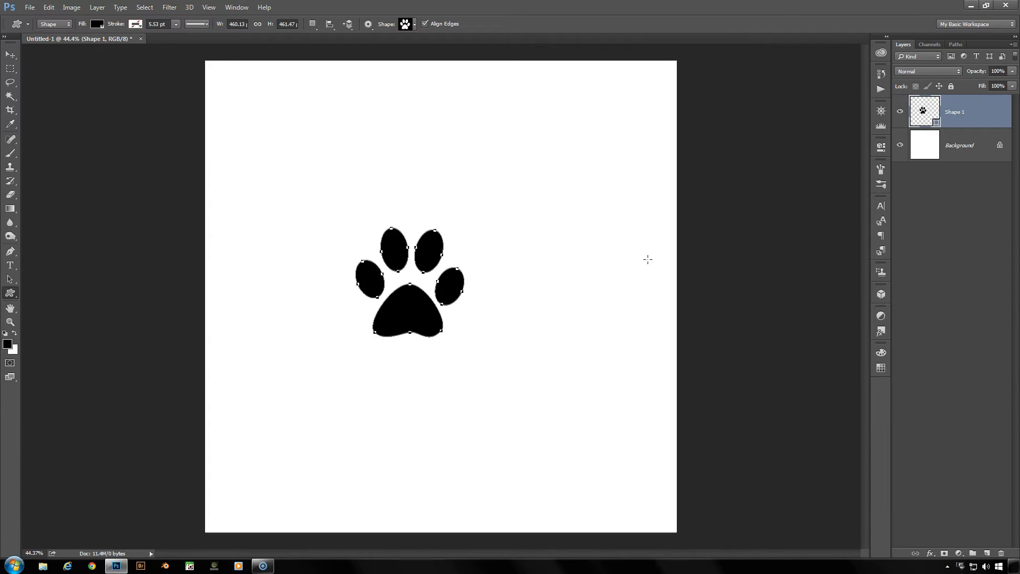
# Free-transform the paw print, narrowing its width to about 79% and rotating it about 7° counter-clockwise
pyautogui.hotkey('ctrl', 't')
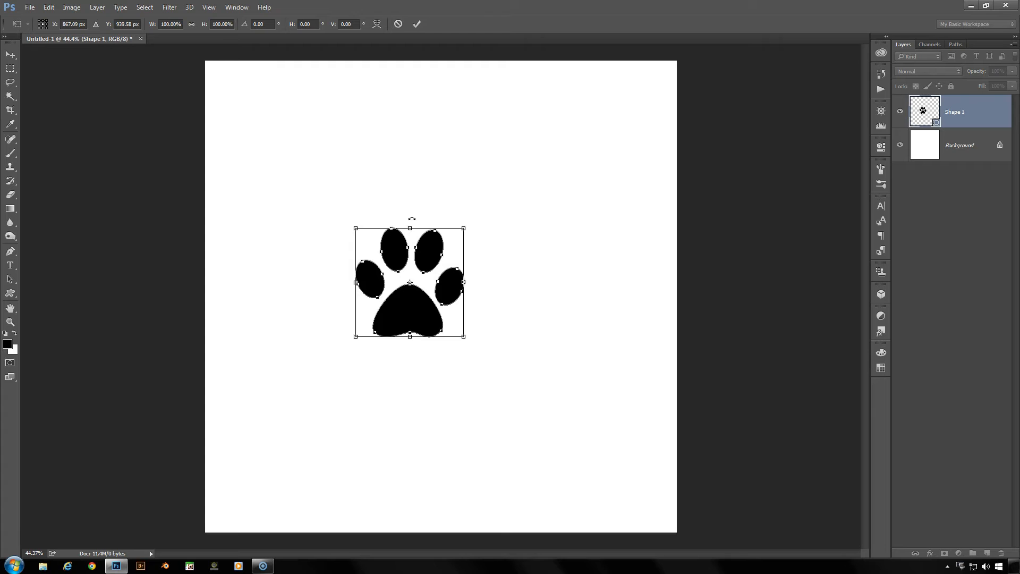
pyautogui.moveTo(409, 220); pyautogui.dragTo(400, 173)
pyautogui.moveTo(462, 275); pyautogui.dragTo(441, 279)
pyautogui.moveTo(410, 318); pyautogui.dragTo(417, 318)
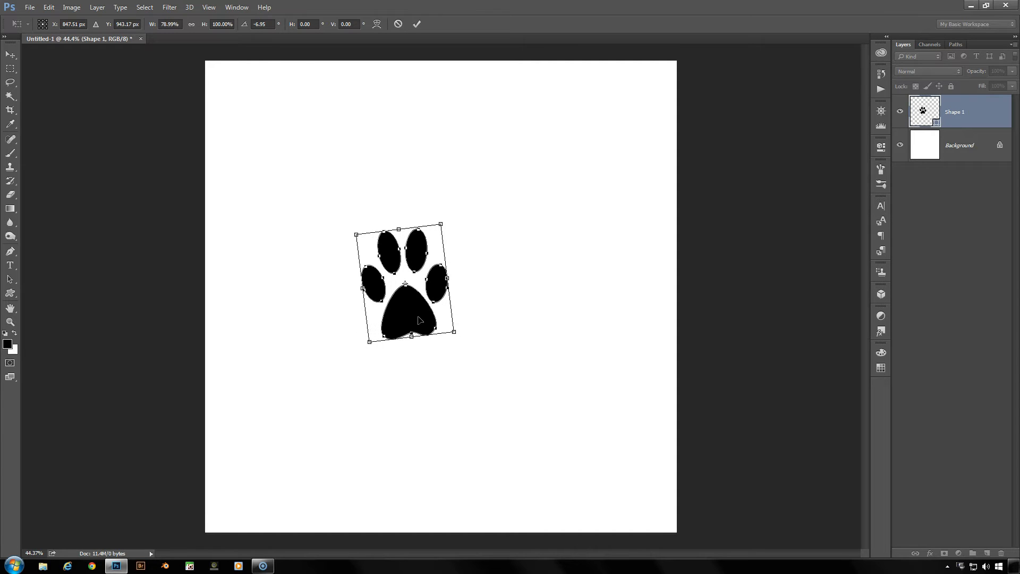
pyautogui.click(416, 24)
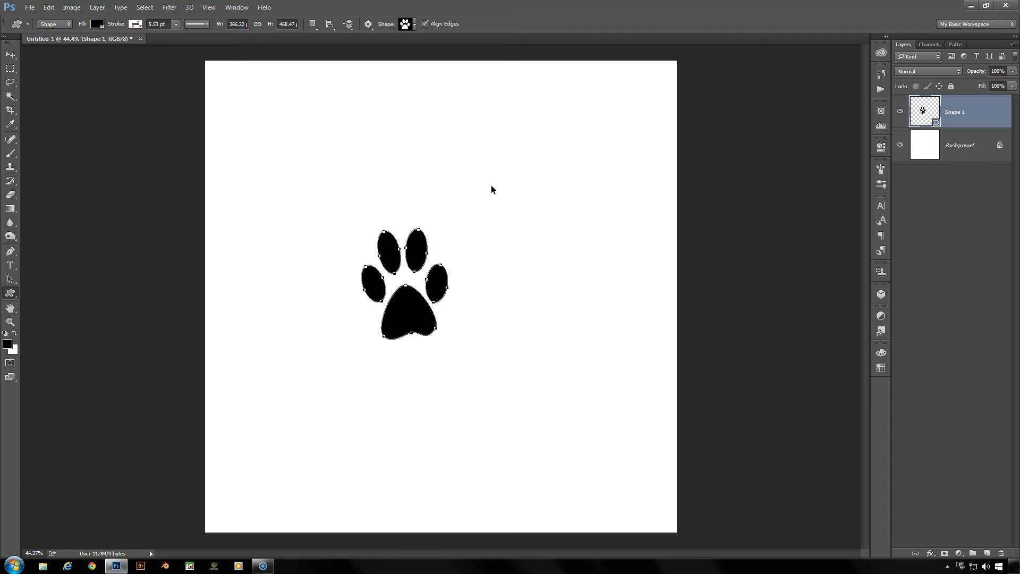
# Repeat the last transform on the paw print shape three times
pyautogui.hotkey('ctrl', 'shift', 't')
pyautogui.hotkey('ctrl', 'shift', 't')
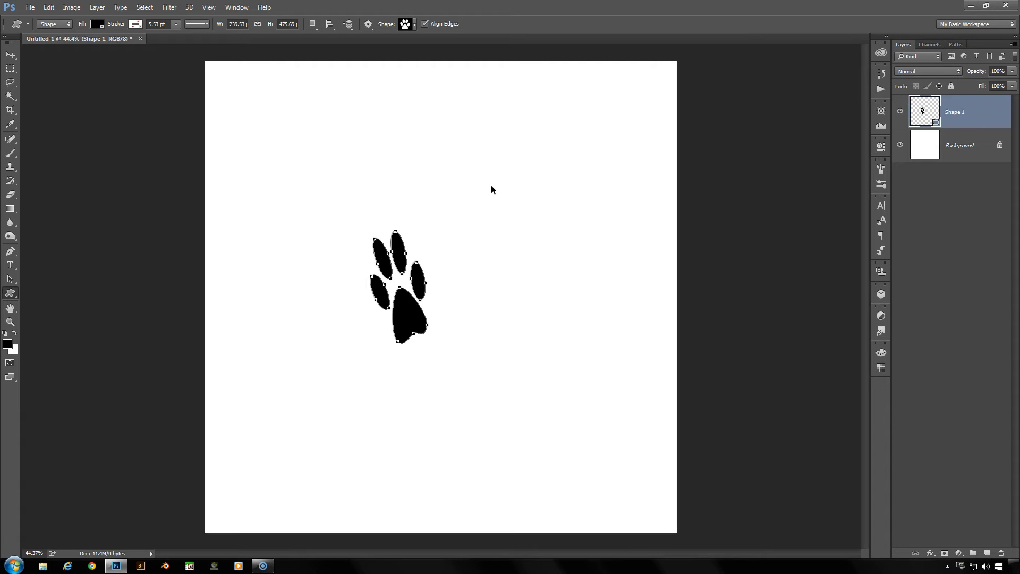
pyautogui.hotkey('ctrl', 'shift', 't')
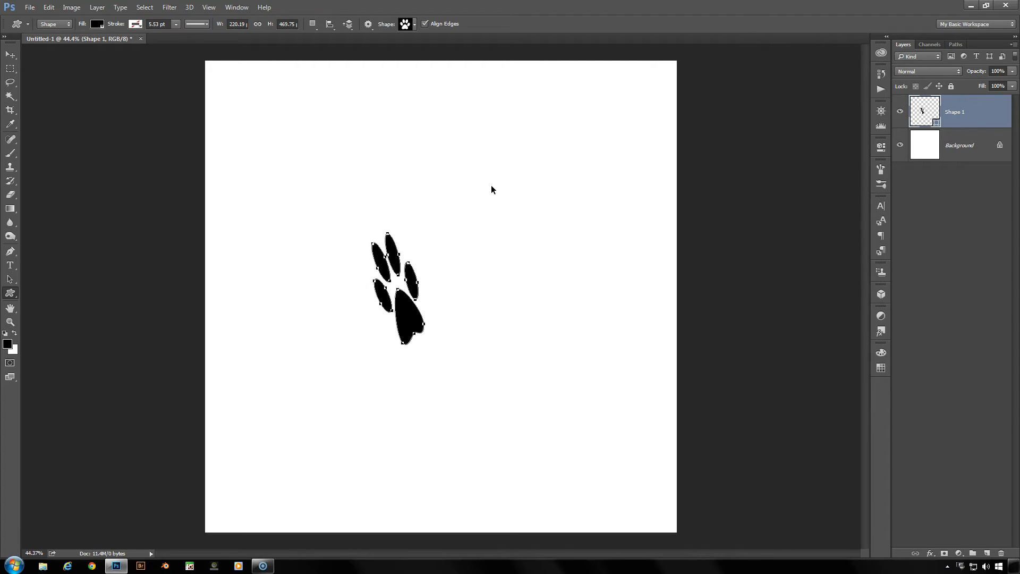
# Undo the three repeated transforms of the paw print shape
pyautogui.hotkey('ctrl', 'alt', 'z')
pyautogui.hotkey('ctrl', 'alt', 'z')
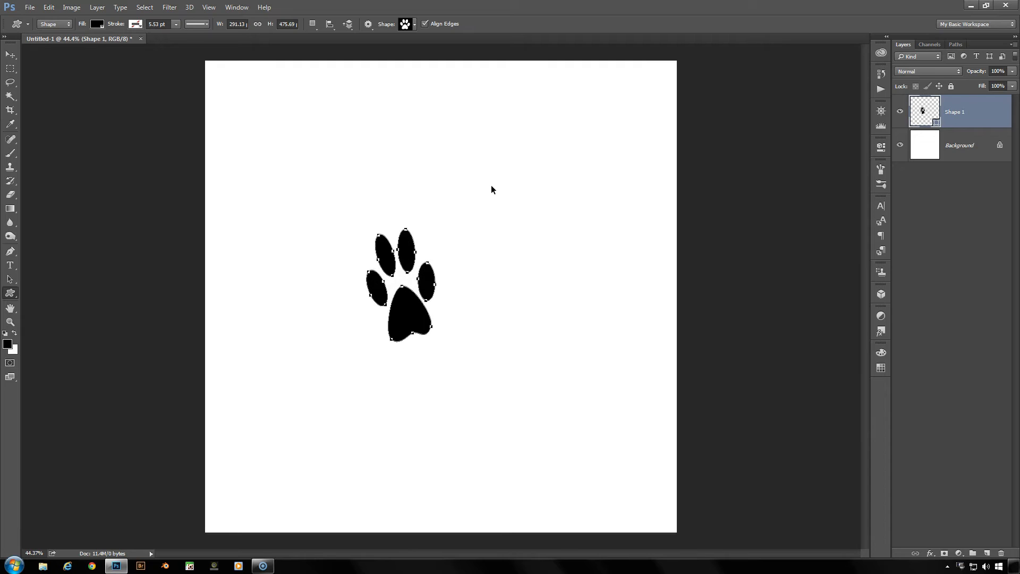
pyautogui.hotkey('ctrl', 'alt', 'z')
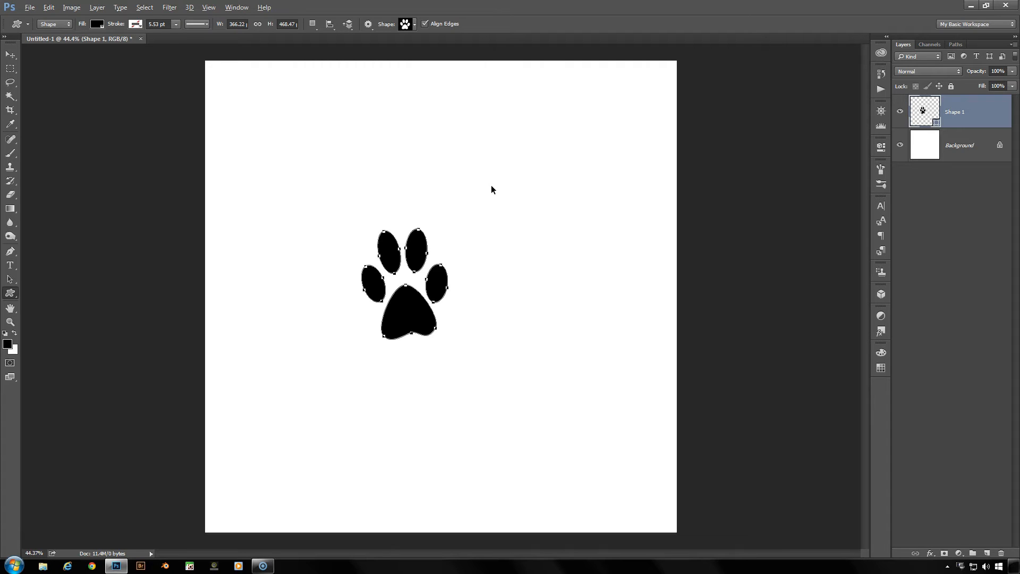
# Repeat the last transform on the paw print shape with duplication, making five overlapping copies on the same layer
pyautogui.hotkey('ctrl', 'shift', 'alt', 't')
pyautogui.hotkey('ctrl', 'shift', 'alt', 't')
pyautogui.hotkey('ctrl', 'shift', 'alt', 't')
pyautogui.hotkey('ctrl', 'shift', 'alt', 't')
pyautogui.hotkey('ctrl', 'shift', 'alt', 't')
pyautogui.hotkey('ctrl', 'shift', 'alt', 't')
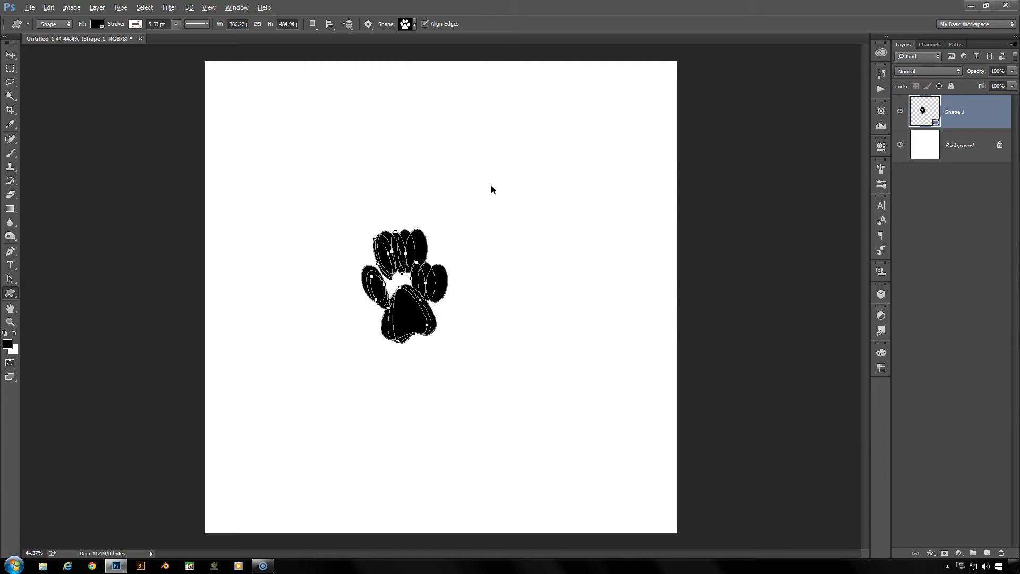
pyautogui.hotkey('ctrl', 'shift', 'alt', 't')
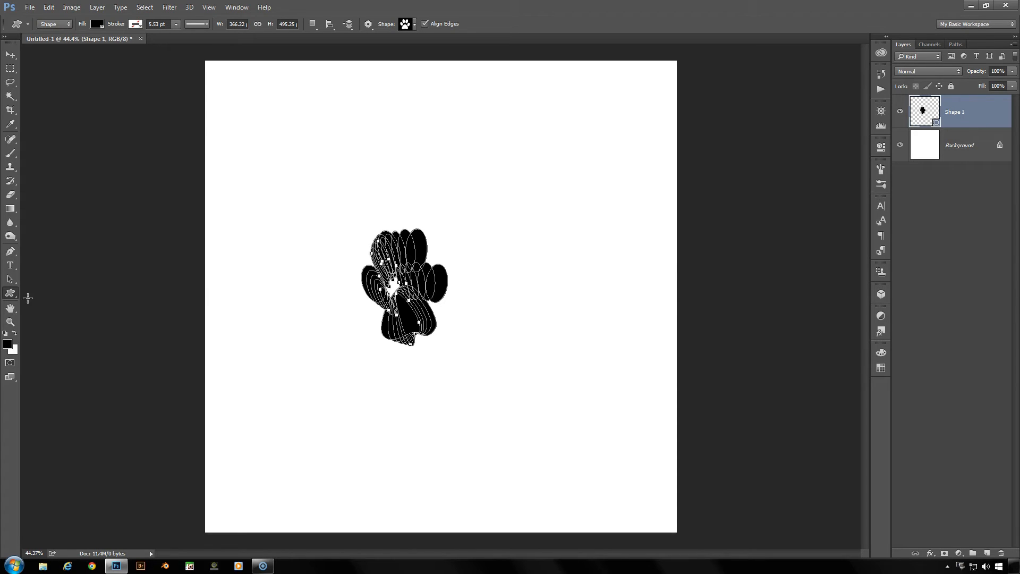
# Separate the overlapping paw prints with the Path Selection tool, spreading them across the upper and lower parts of the canvas
pyautogui.click(8, 280)
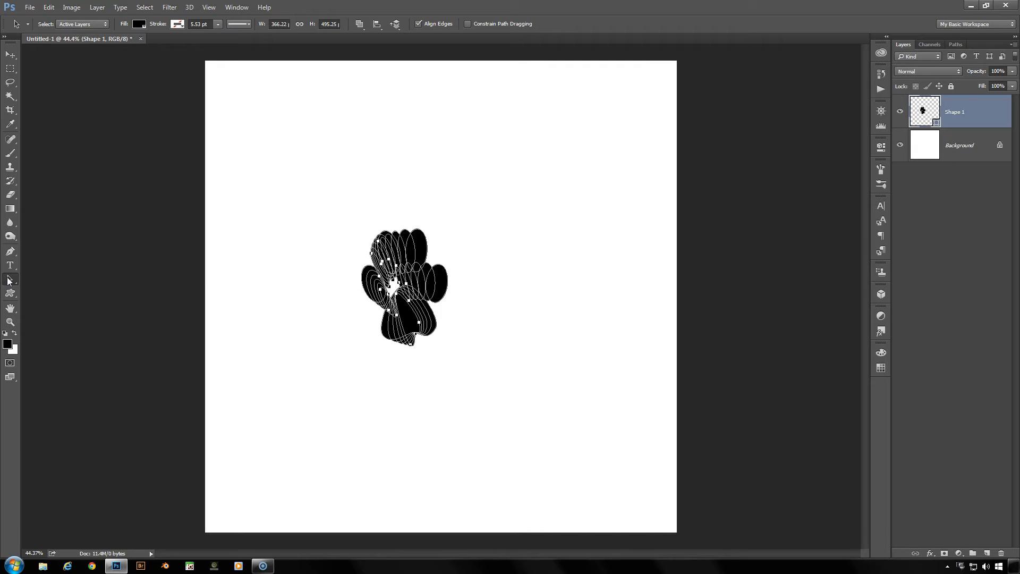
pyautogui.moveTo(371, 285); pyautogui.dragTo(280, 160)
pyautogui.moveTo(404, 287); pyautogui.dragTo(611, 162)
pyautogui.moveTo(404, 314); pyautogui.dragTo(279, 433)
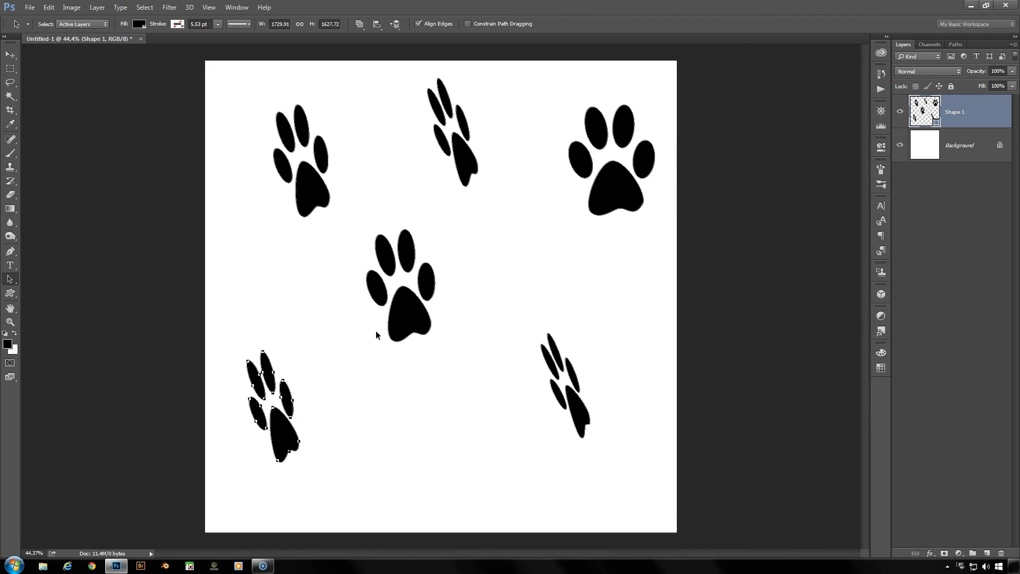
pyautogui.moveTo(404, 324); pyautogui.dragTo(424, 440)
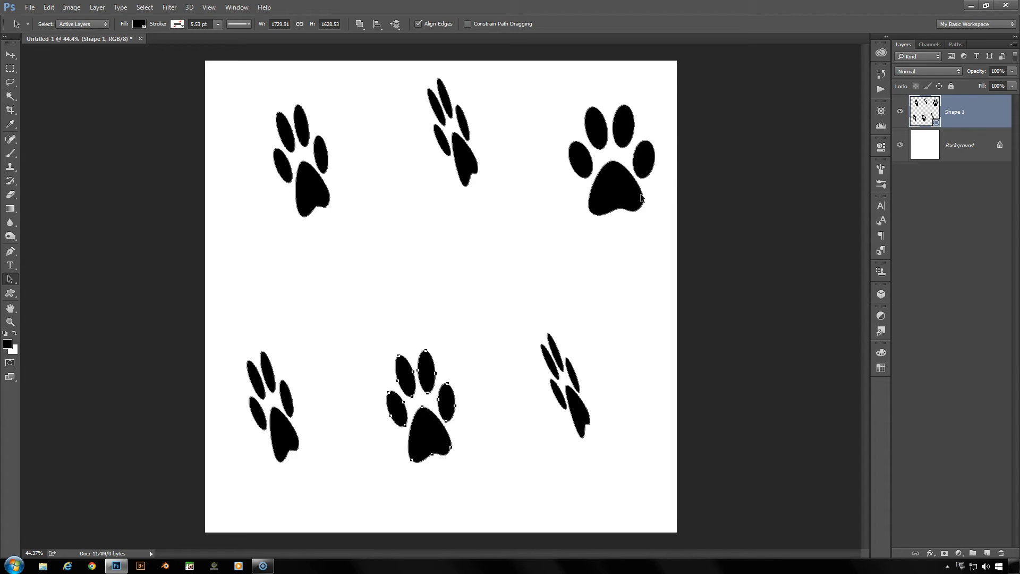
# Delete the paw print shape layer and draw a paw print in Path mode, centred at about X 827, Y 852 px
pyautogui.click(1001, 553)
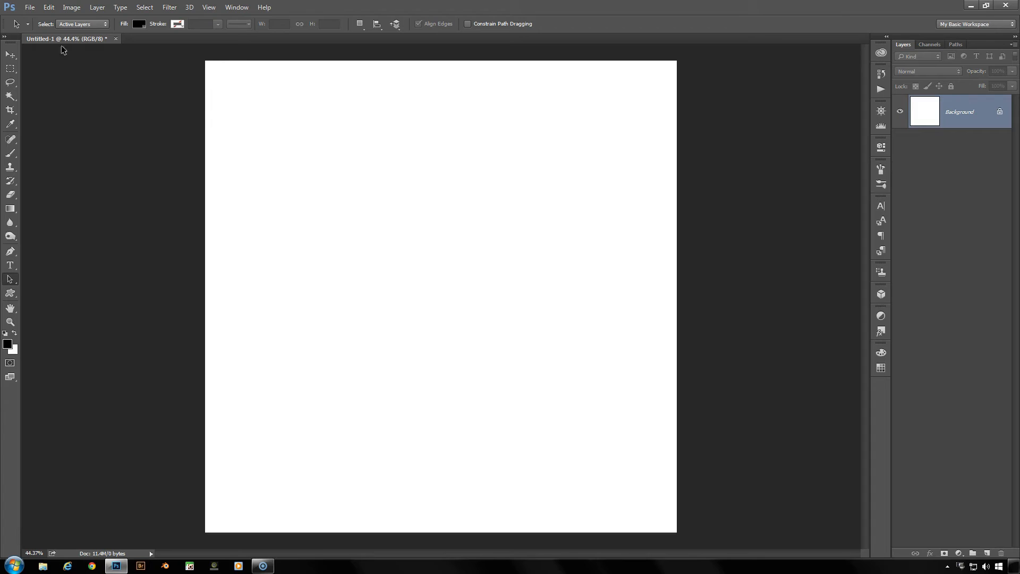
pyautogui.press('u')
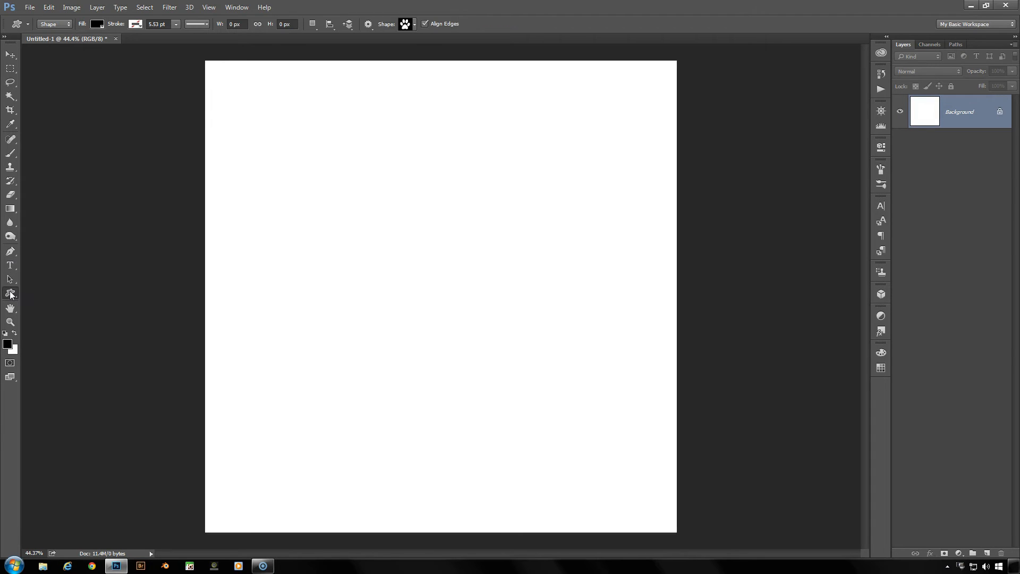
pyautogui.click(49, 24)
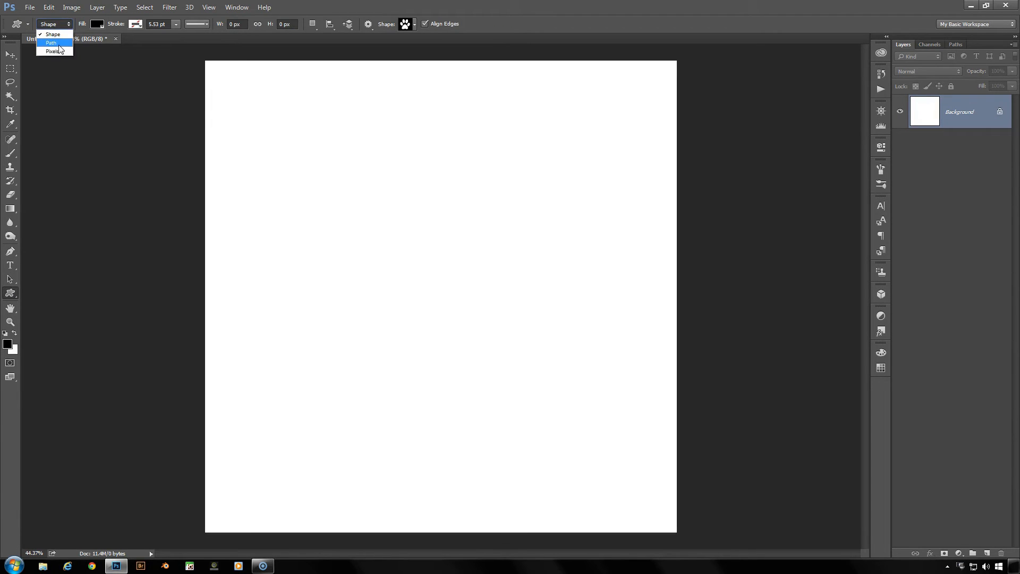
pyautogui.click(51, 43)
pyautogui.moveTo(340, 210); pyautogui.dragTo(457, 368)
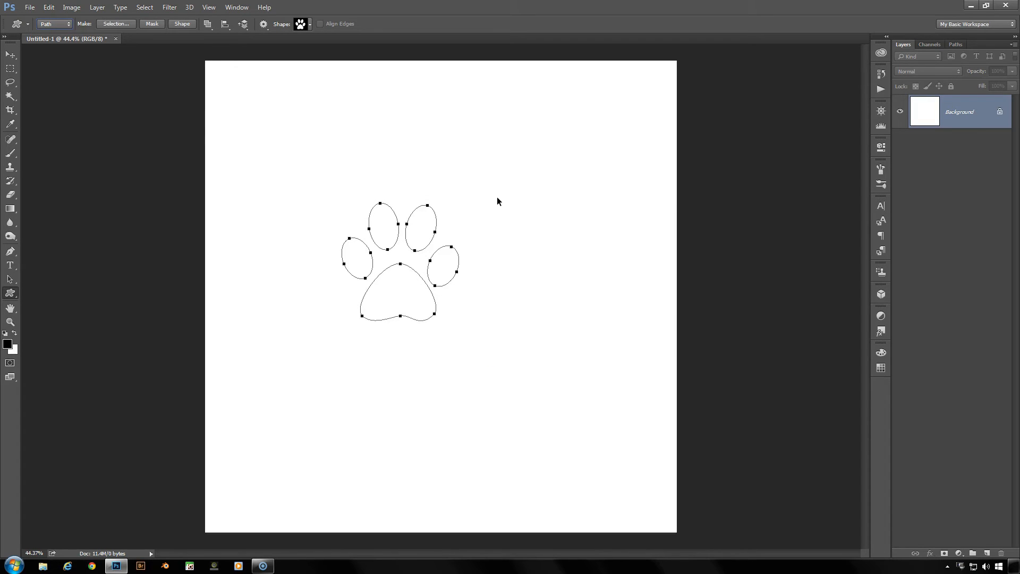
# Free-transform the paw print path, skewing it horizontally to about -12.24° and stretching its height to about 123%
pyautogui.hotkey('ctrl', 't')
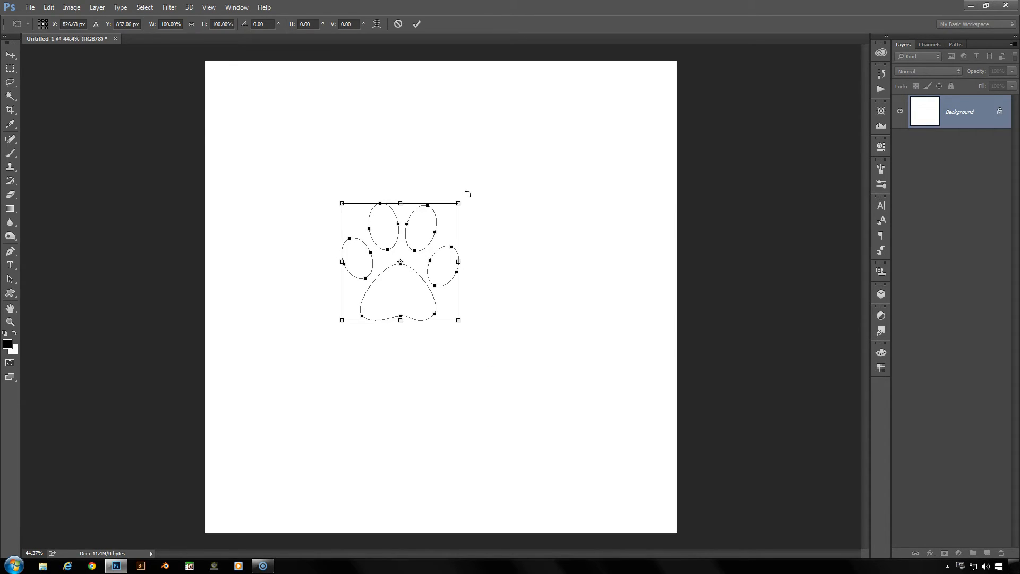
pyautogui.rightClick(402, 261)
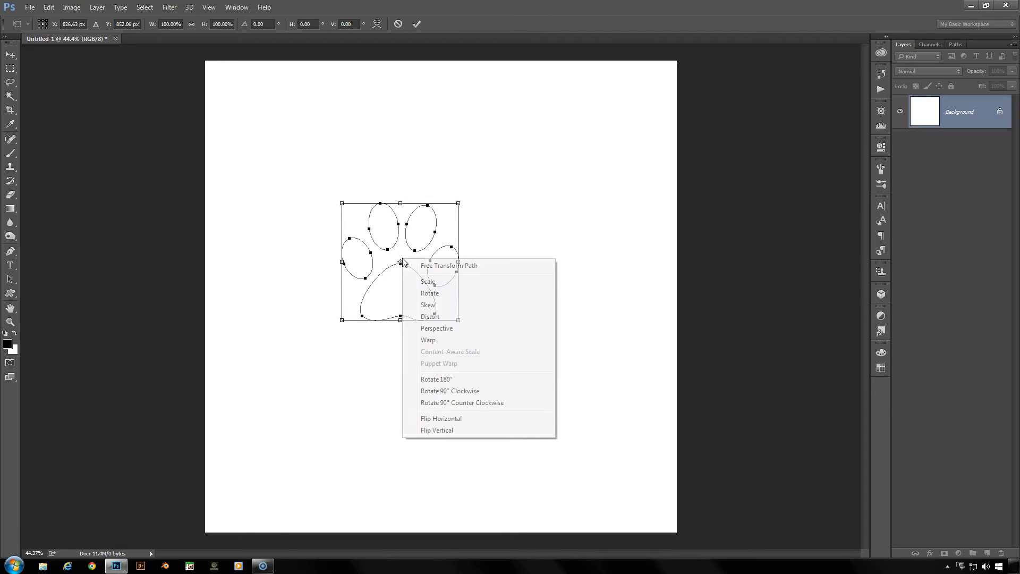
pyautogui.click(428, 304)
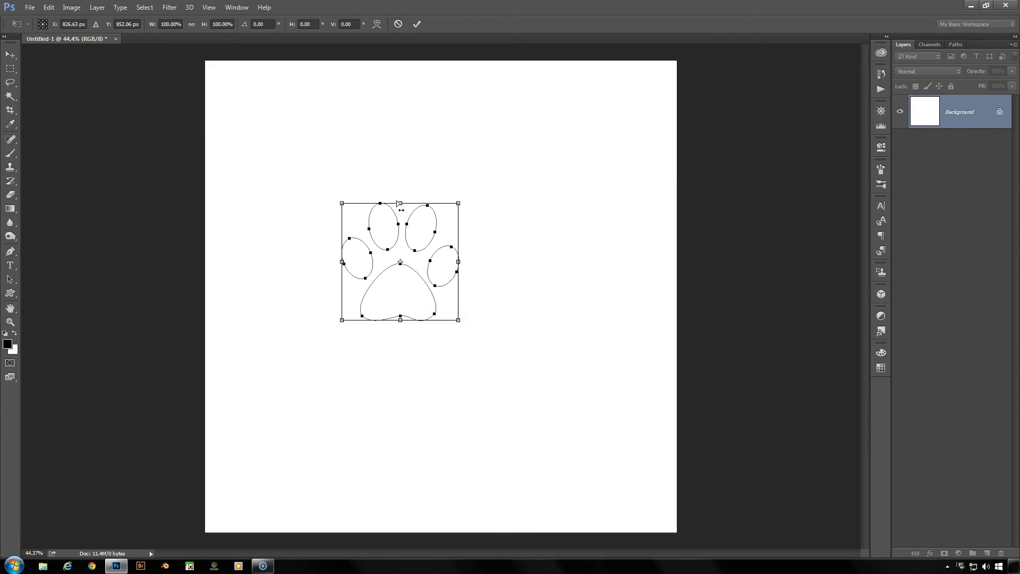
pyautogui.moveTo(400, 203); pyautogui.dragTo(425, 201)
pyautogui.rightClick(415, 283)
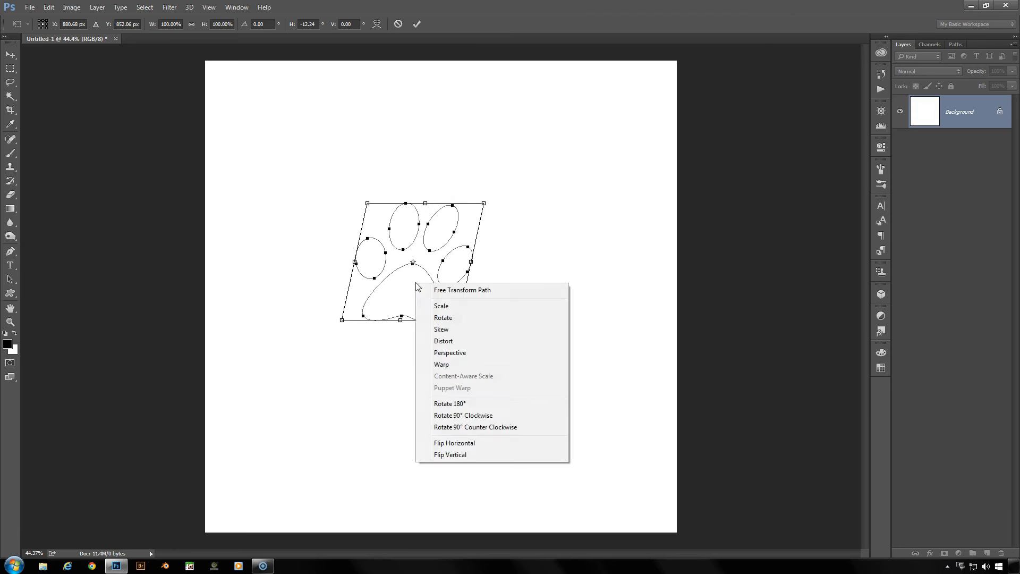
pyautogui.click(429, 292)
pyautogui.moveTo(404, 322); pyautogui.dragTo(398, 349)
pyautogui.click(415, 27)
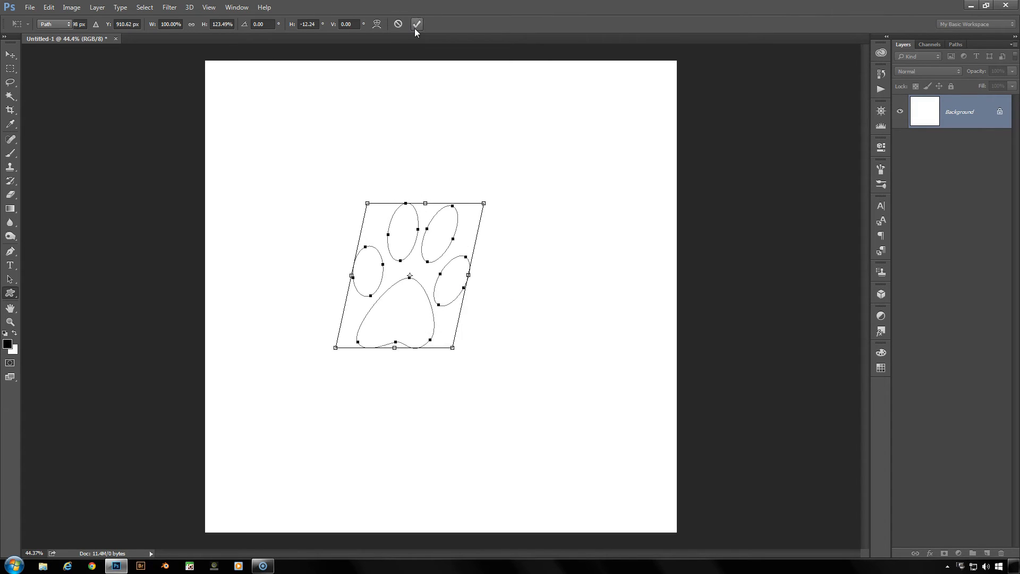
# Check the Work Path and repeat the last transform with duplication five times on the paw print path
pyautogui.click(960, 43)
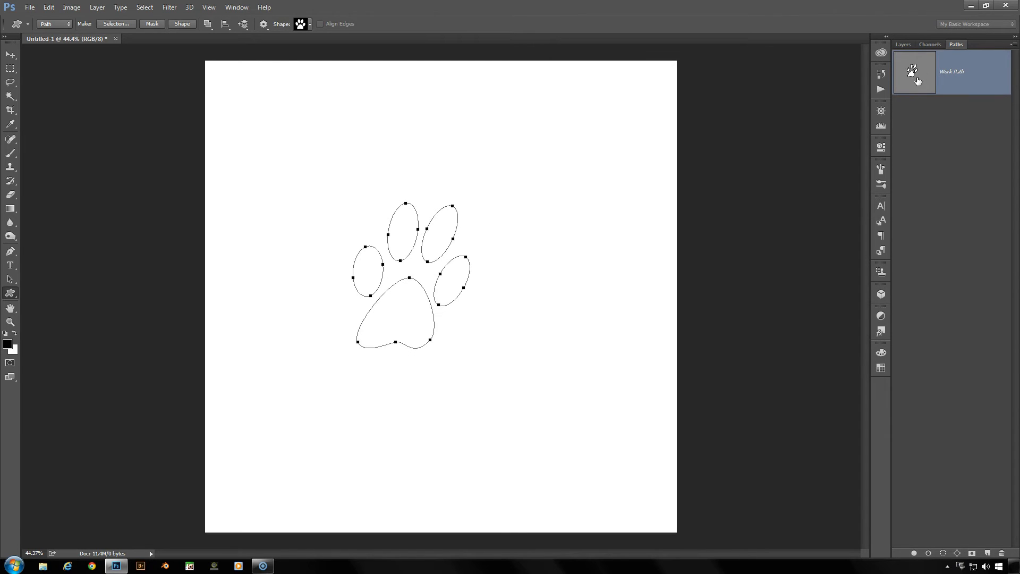
pyautogui.click(909, 44)
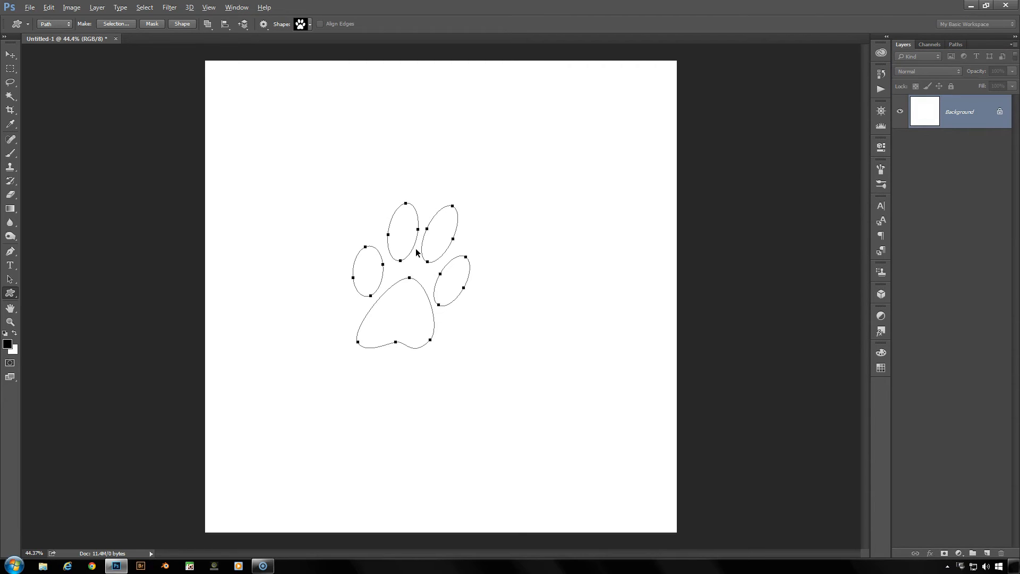
pyautogui.hotkey('ctrl', 'alt', 'shift', 't')
pyautogui.hotkey('ctrl', 'alt', 'shift', 't')
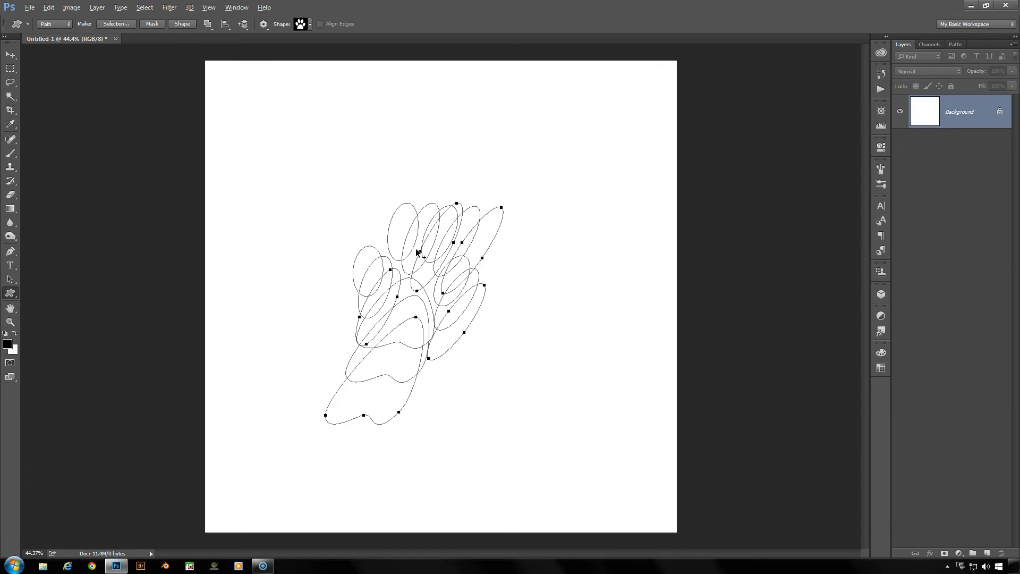
pyautogui.hotkey('ctrl', 'alt', 'shift', 't')
pyautogui.hotkey('ctrl', 'alt', 'shift', 't')
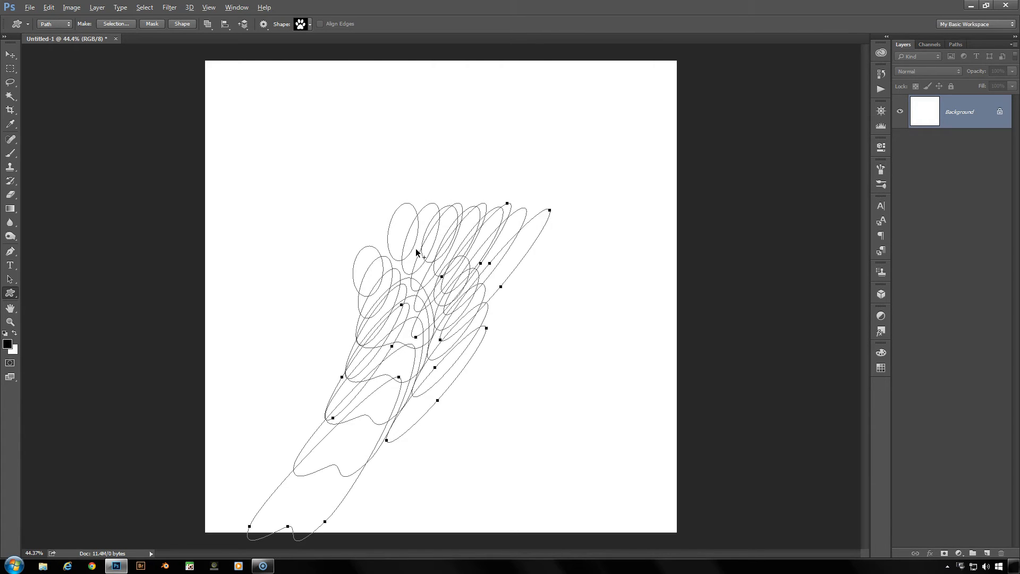
pyautogui.hotkey('ctrl', 'alt', 'shift', 't')
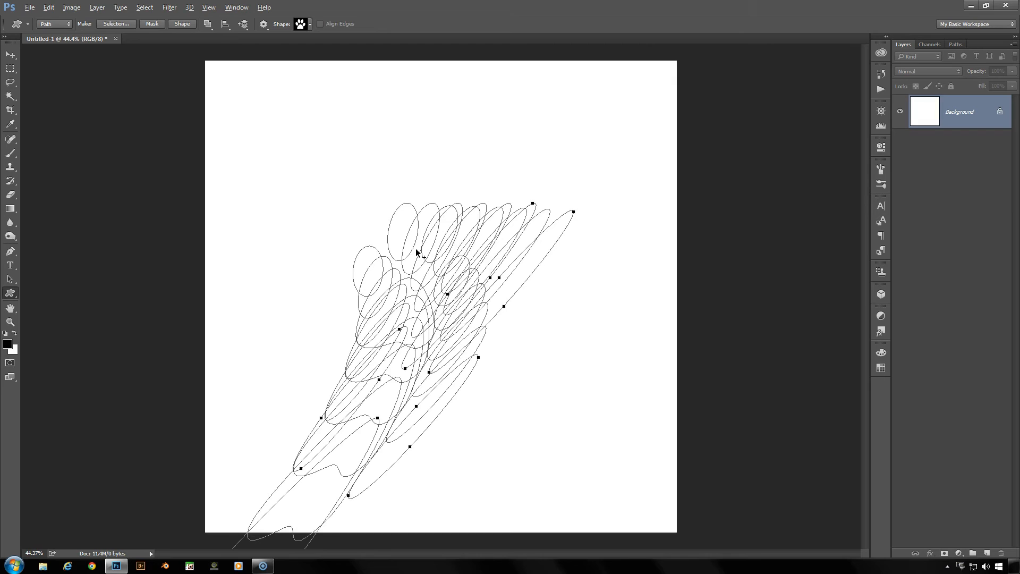
# Separate the overlapping paw print paths in the Work Path with the Path Selection tool, spreading them over and beyond the canvas
pyautogui.click(956, 45)
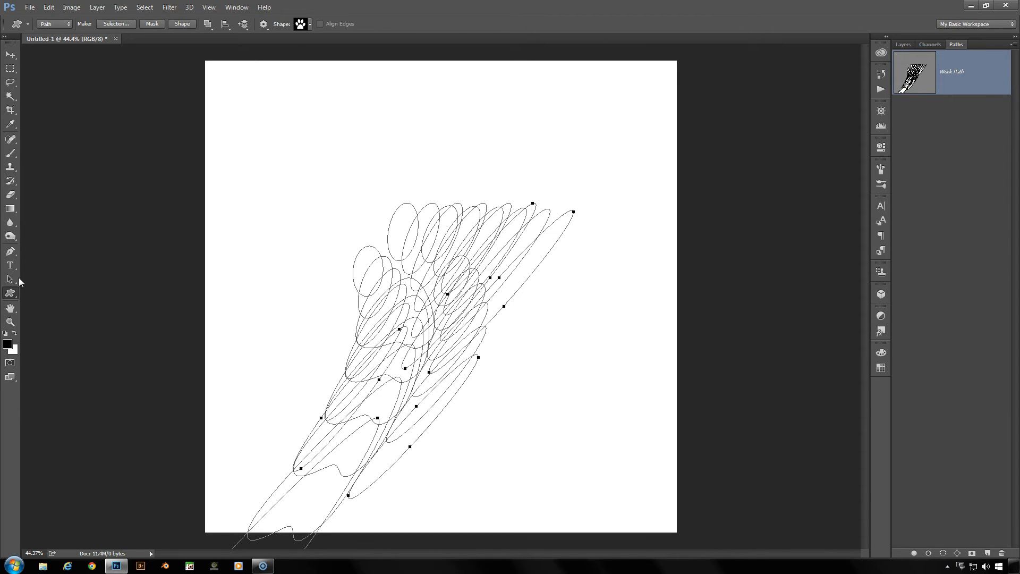
pyautogui.click(10, 279)
pyautogui.moveTo(523, 276); pyautogui.dragTo(789, 139)
pyautogui.moveTo(530, 247); pyautogui.dragTo(344, 118)
pyautogui.moveTo(498, 250); pyautogui.dragTo(491, 91)
pyautogui.moveTo(381, 364); pyautogui.dragTo(235, 480)
pyautogui.moveTo(399, 311); pyautogui.dragTo(381, 467)
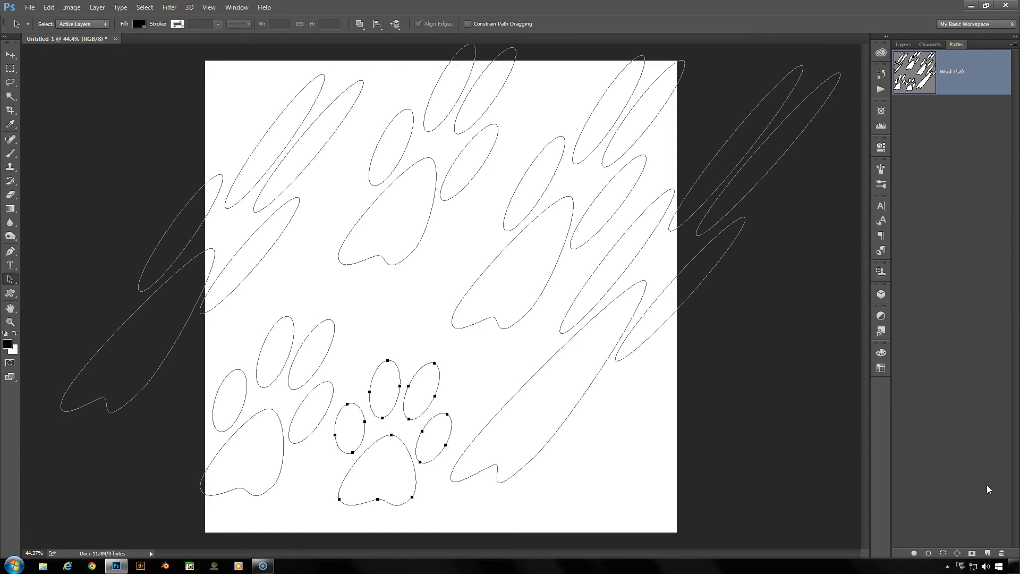
# Delete the Work Path containing all the paw prints and return to the layer list
pyautogui.click(1003, 553)
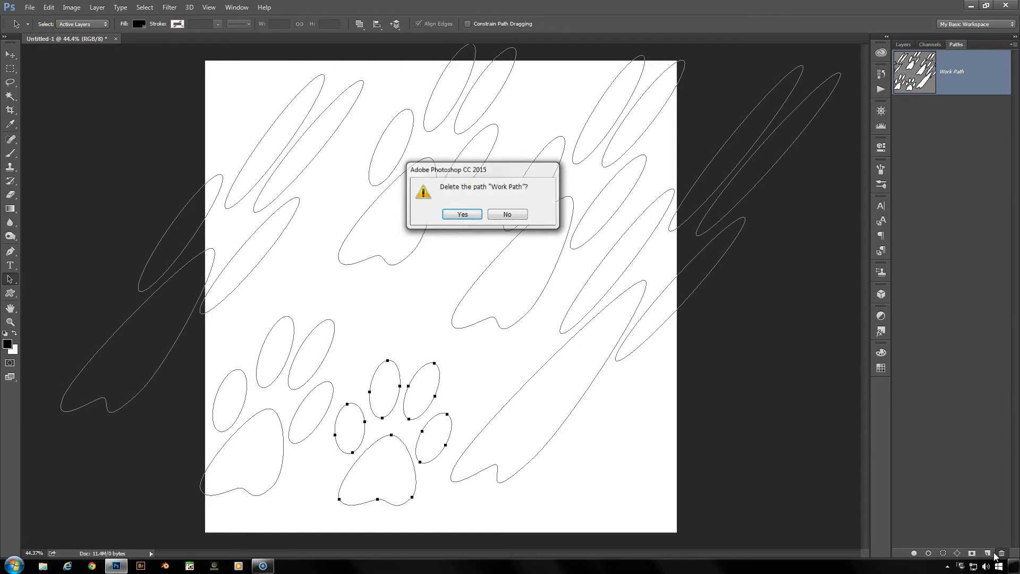
pyautogui.click(469, 216)
pyautogui.click(905, 45)
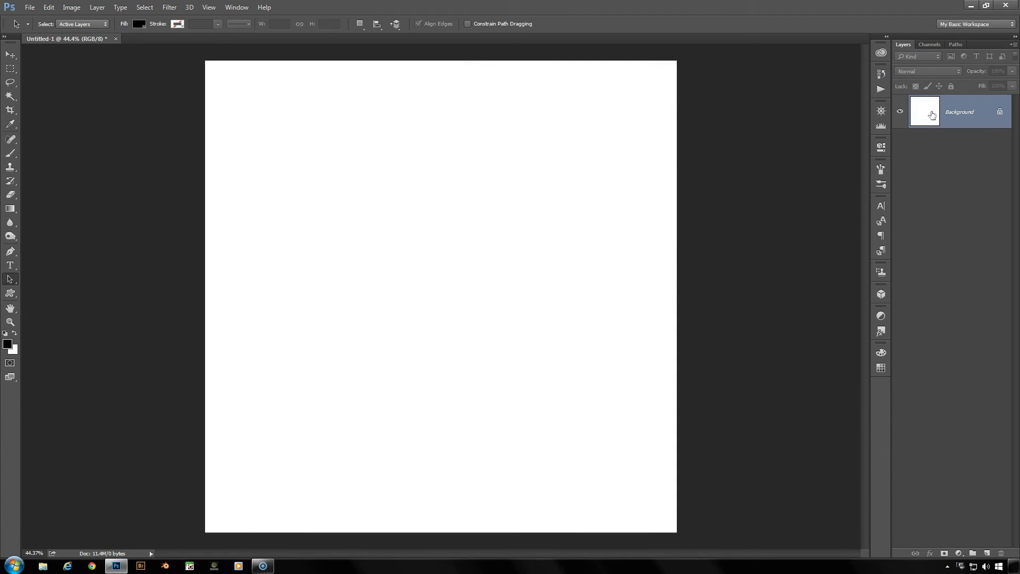
# Add a new layer and enter the word TEXT on the canvas in black Arial Regular, 115 pt
pyautogui.click(987, 553)
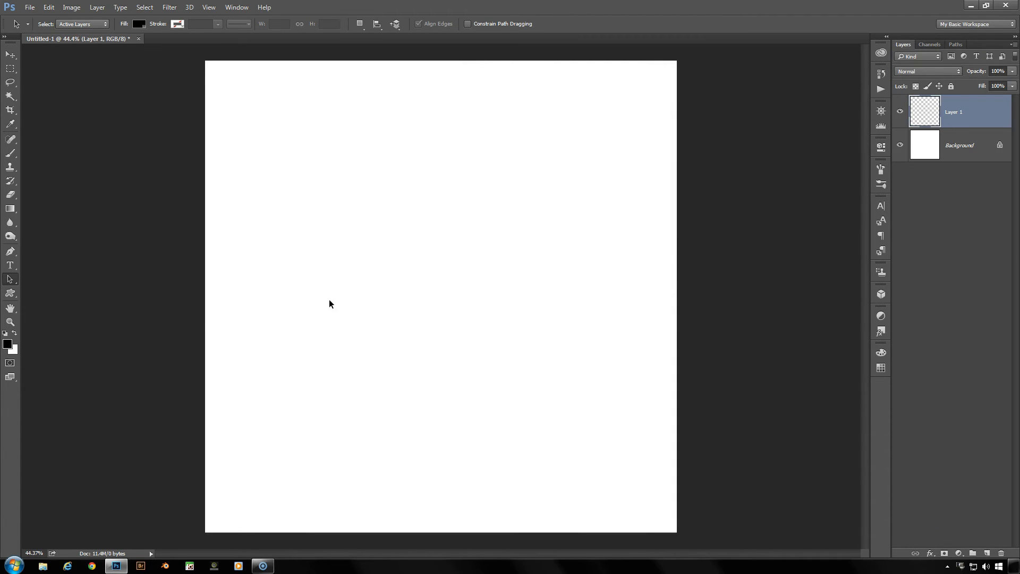
pyautogui.click(10, 265)
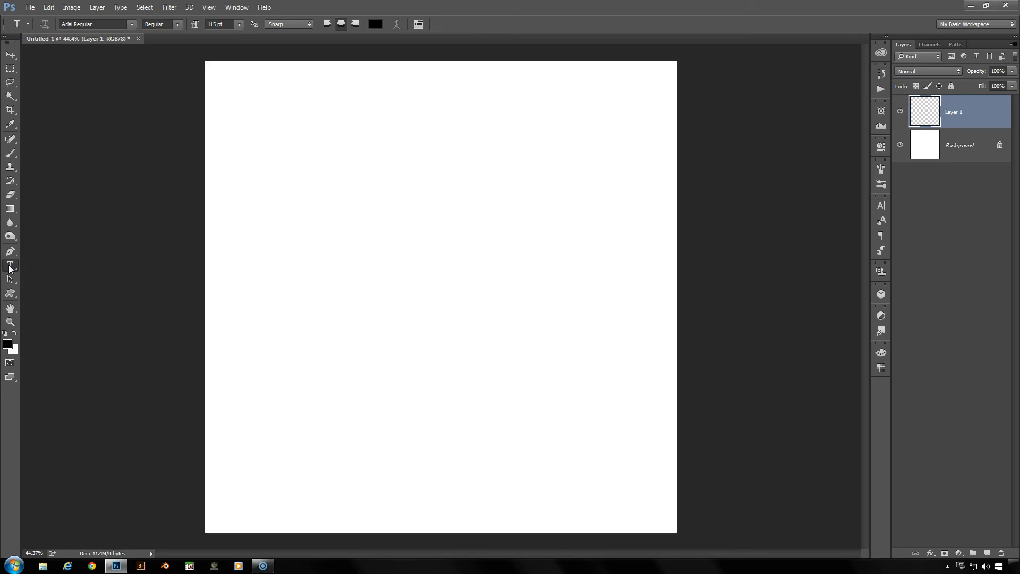
pyautogui.click(345, 278)
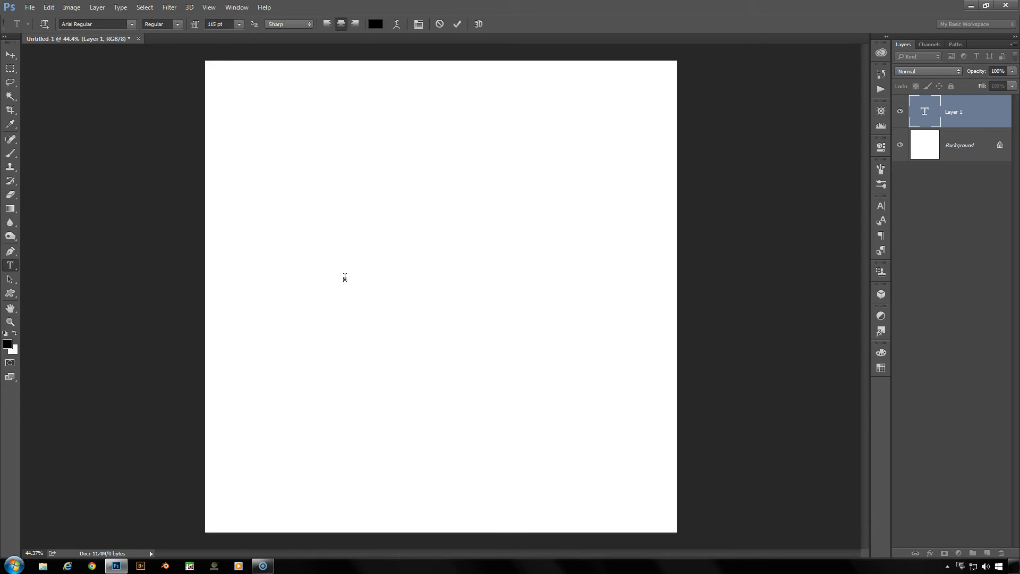
pyautogui.write('TEXT')
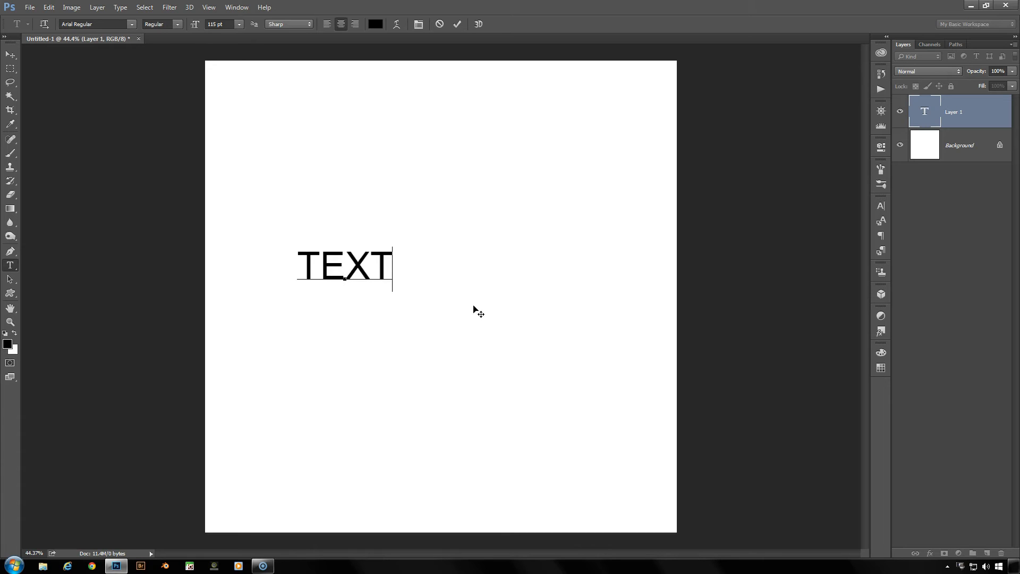
pyautogui.click(457, 24)
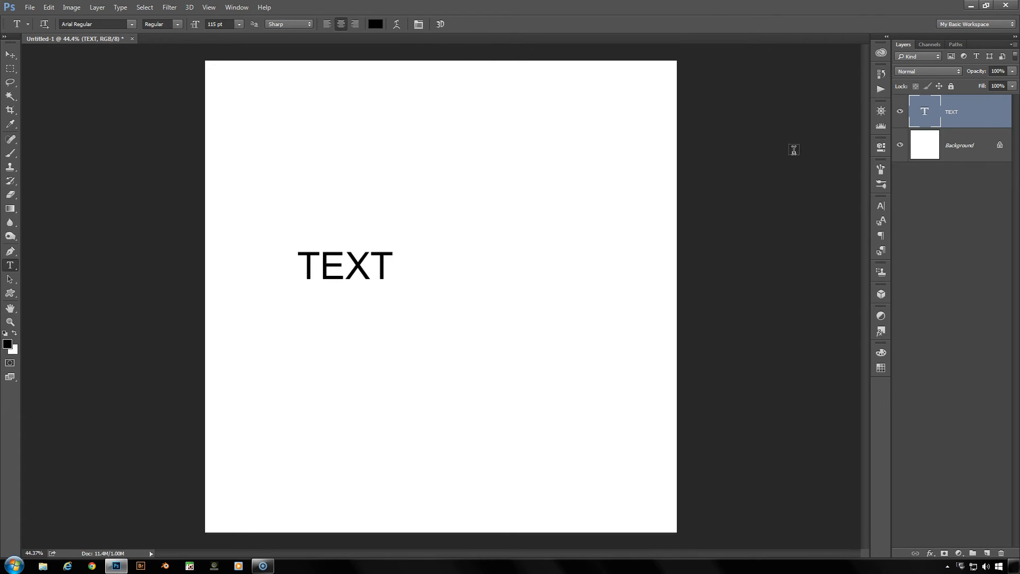
# Enlarge the TEXT lettering to 364 pt and move it fully onto the canvas, slightly above the centre
pyautogui.click(880, 206)
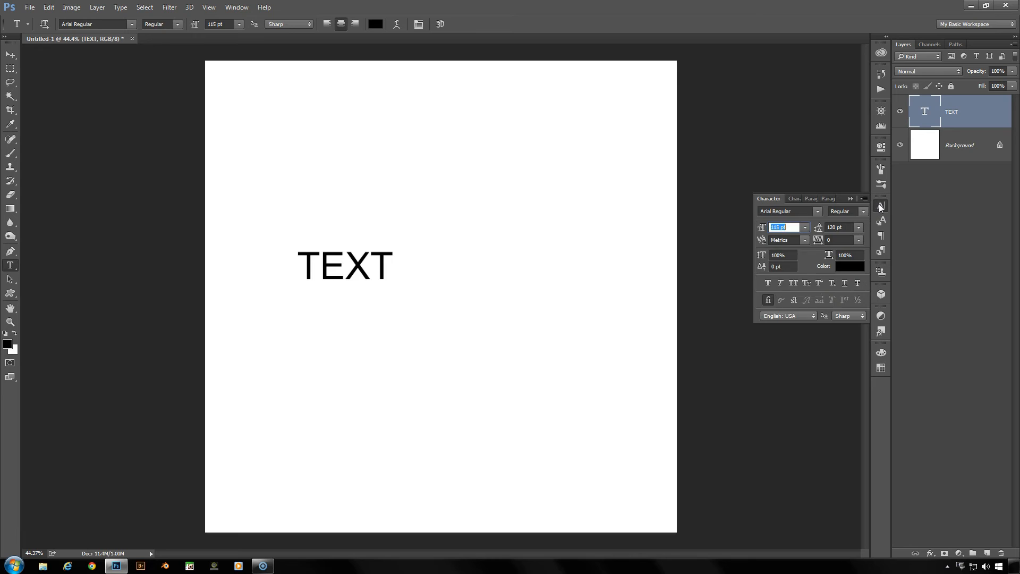
pyautogui.moveTo(763, 234); pyautogui.dragTo(832, 234)
pyautogui.moveTo(762, 234); pyautogui.dragTo(821, 236)
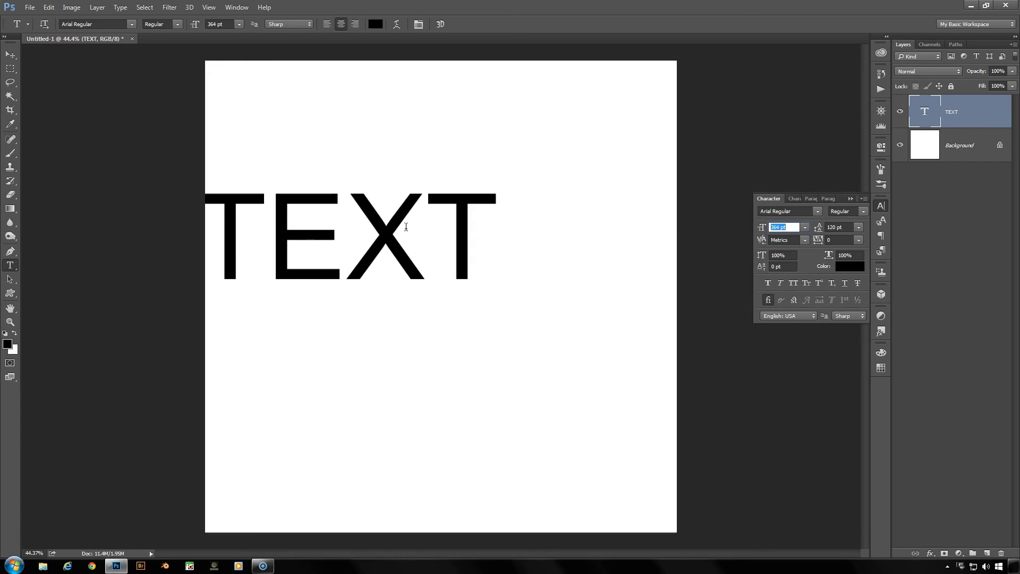
pyautogui.click(10, 55)
pyautogui.moveTo(326, 229); pyautogui.dragTo(400, 251)
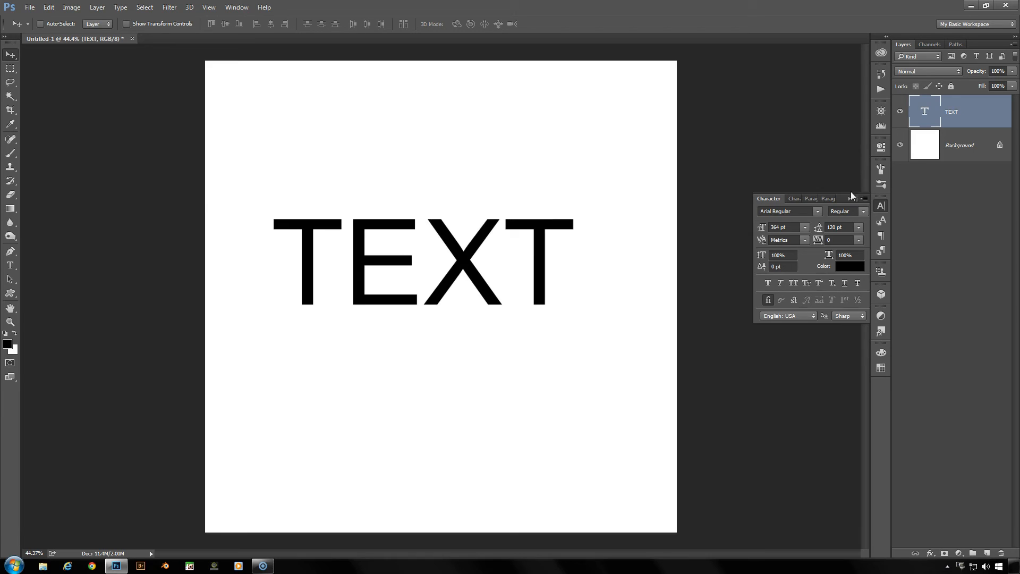
pyautogui.click(881, 206)
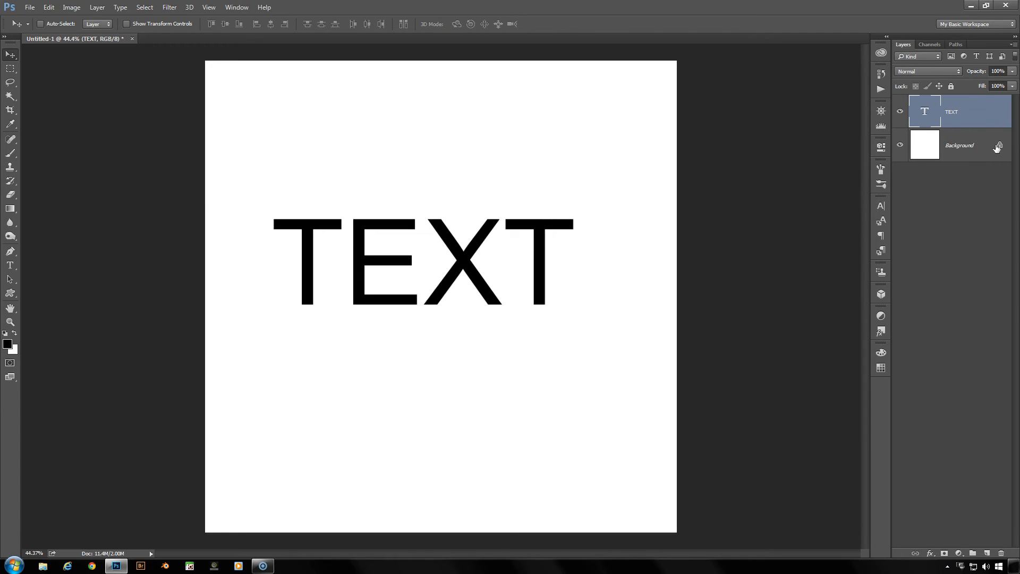
# Apply a Bevel & Emboss style to the TEXT layer using Inner Bevel, Chisel Hard, 1000% depth and 3 px size
pyautogui.click(930, 554)
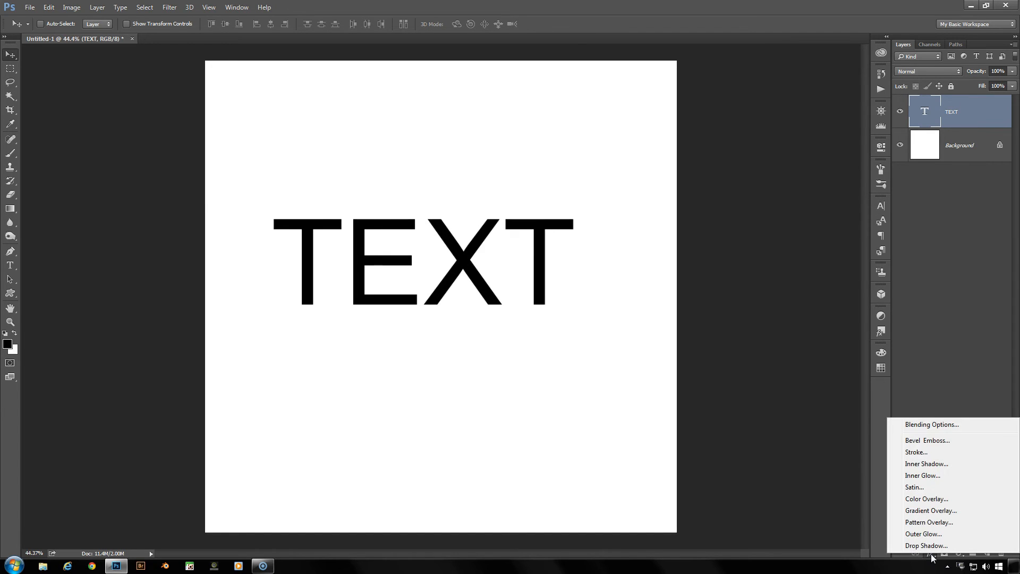
pyautogui.click(941, 442)
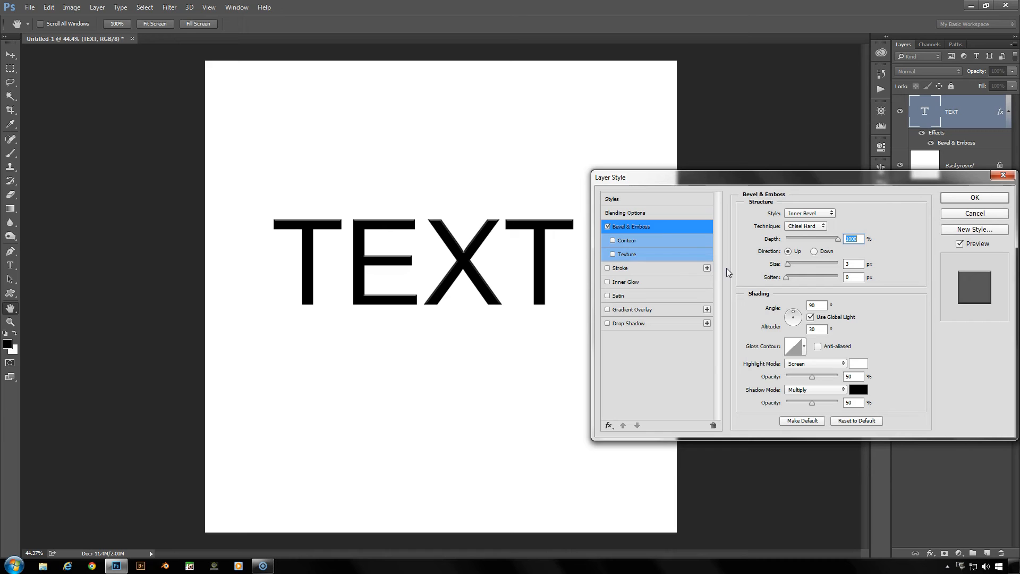
pyautogui.click(958, 198)
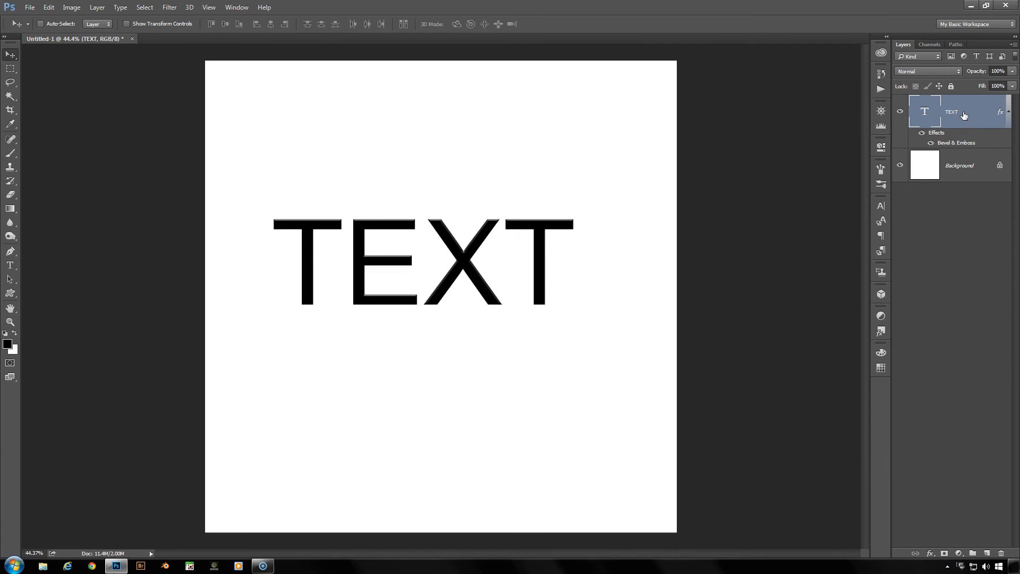
# Rasterize the type of the TEXT layer and its Bevel & Emboss layer style
pyautogui.rightClick(963, 115)
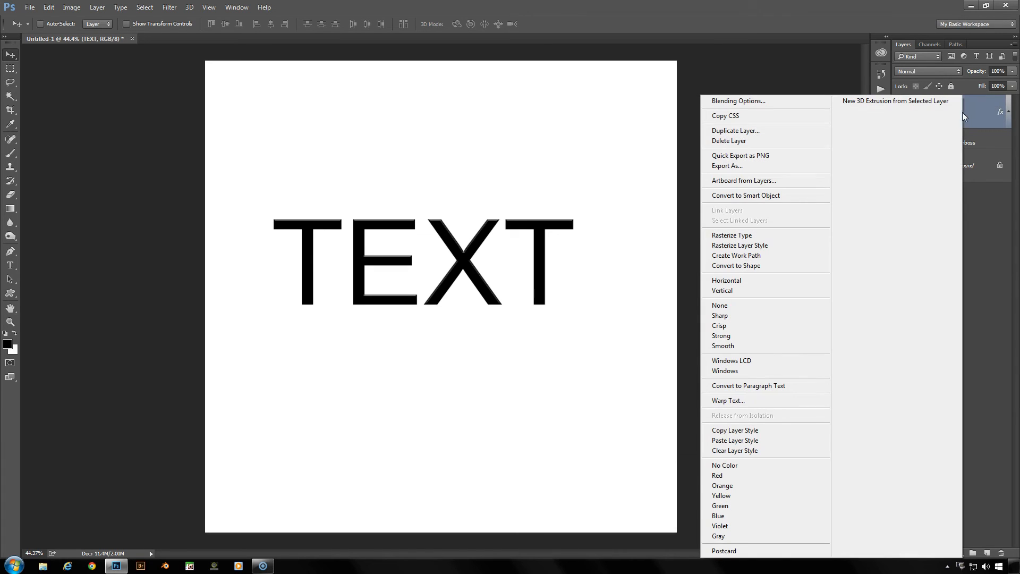
pyautogui.click(736, 240)
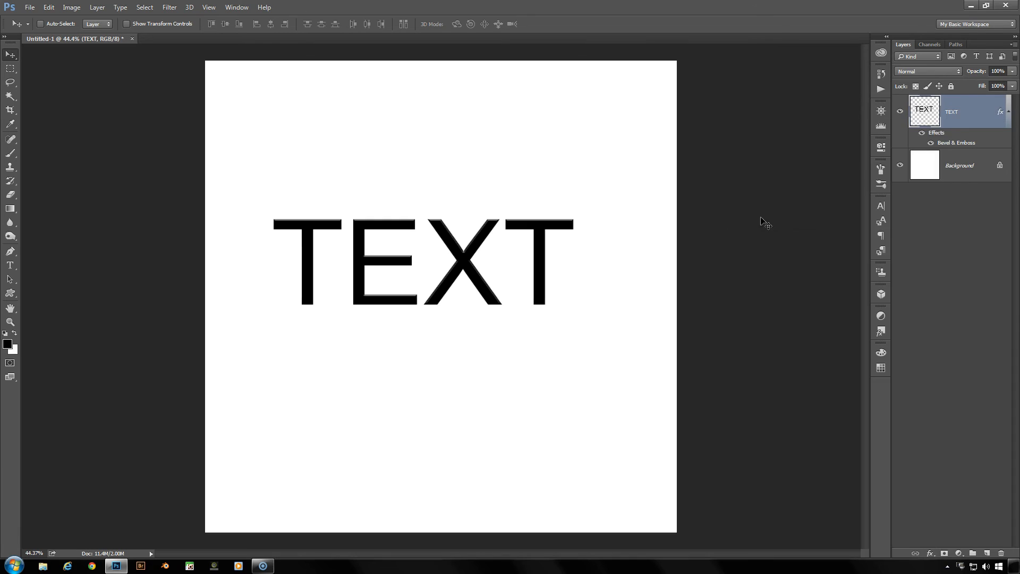
pyautogui.rightClick(961, 125)
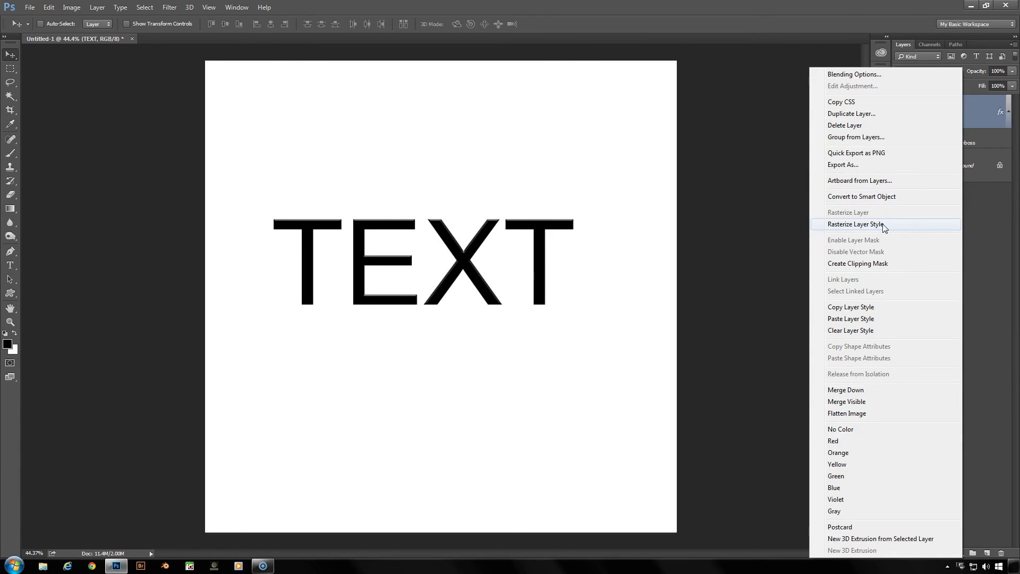
pyautogui.click(882, 223)
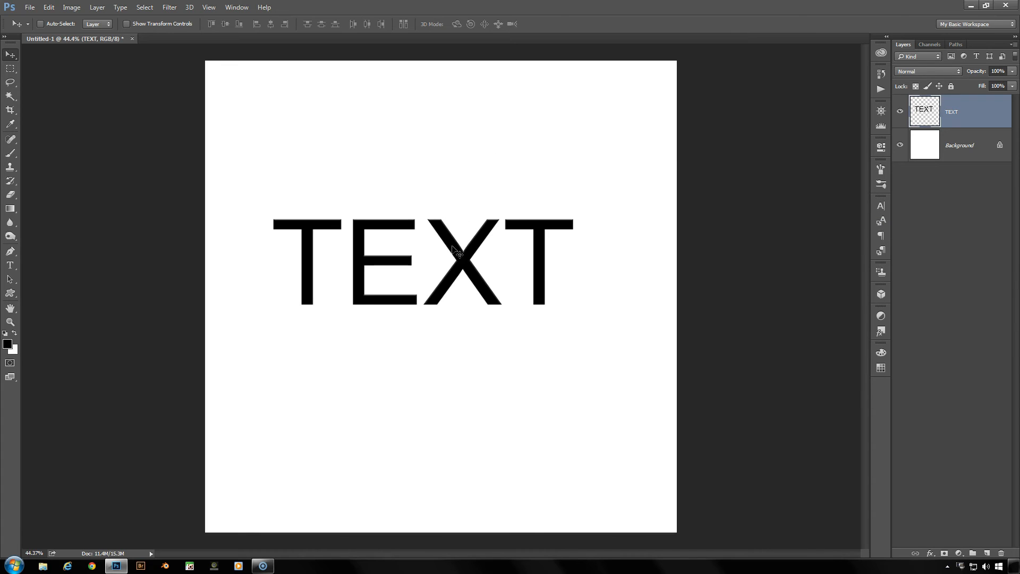
# Free-transform the TEXT layer, shifting it 2 px down and 2 px to the right, and apply the transform
pyautogui.press('ctrl')
pyautogui.hotkey('ctrl', 't')
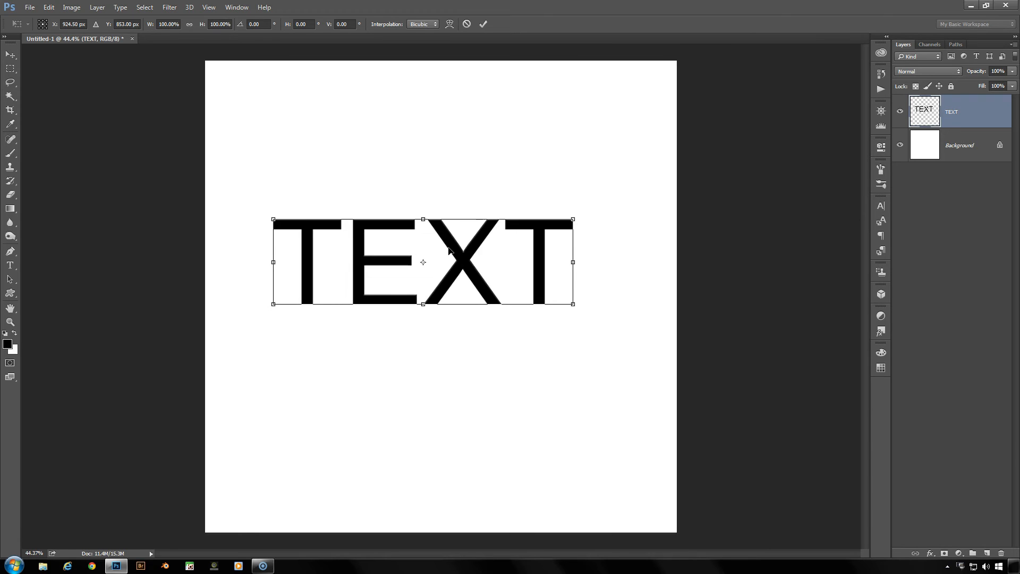
pyautogui.press('Down')
pyautogui.press('Down')
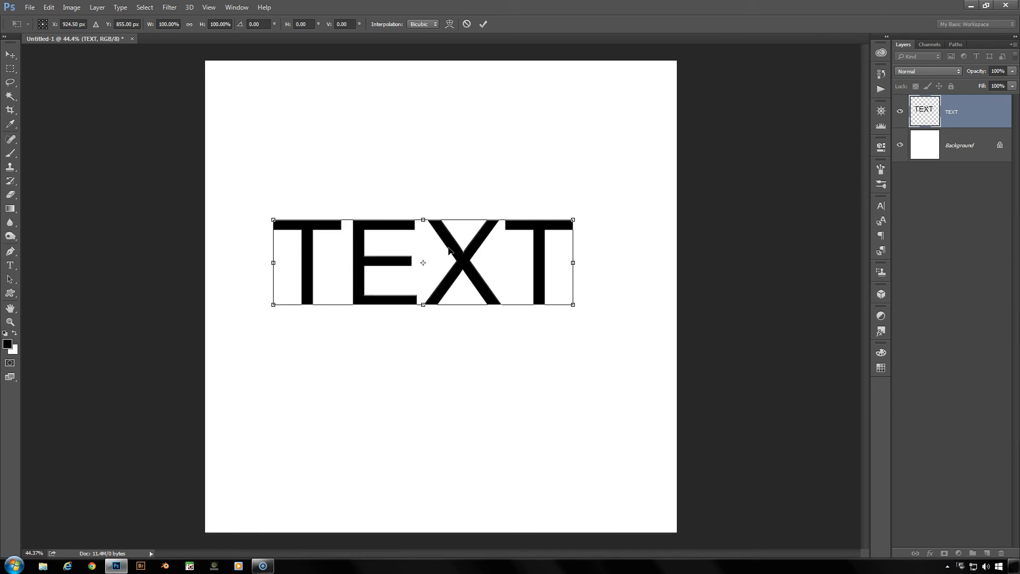
pyautogui.press('Right')
pyautogui.press('Right')
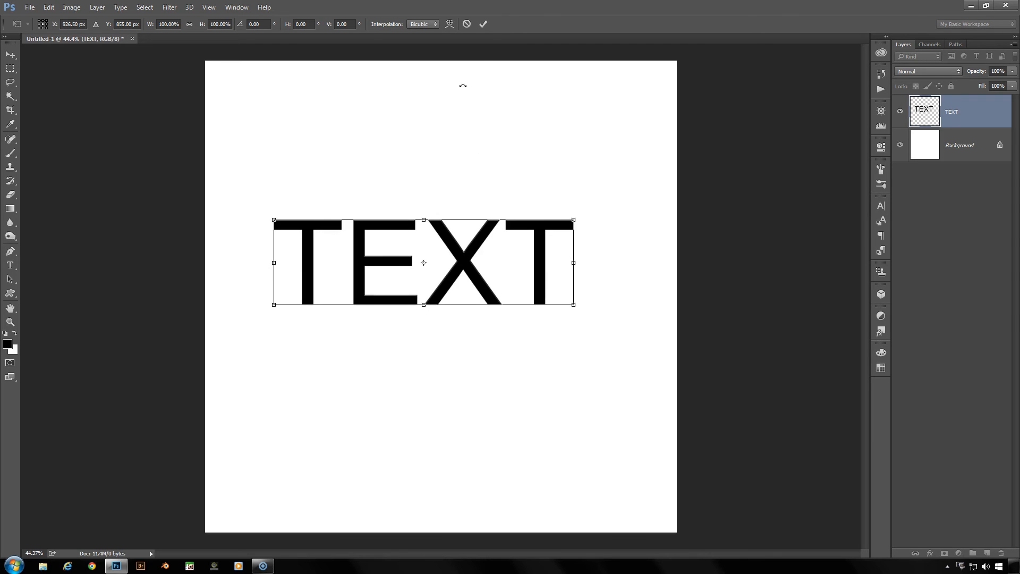
pyautogui.click(481, 24)
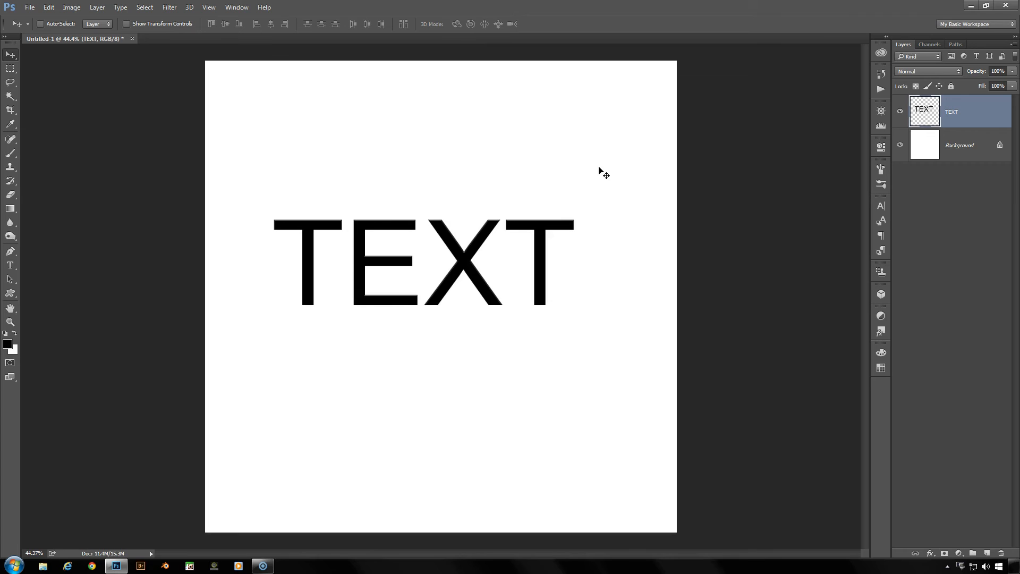
# Repeat the transform with duplication until 23 offset copies of the TEXT layer build an extruded 3D look
pyautogui.hotkey('ctrl', 'alt', 'shift', 't')
pyautogui.hotkey('ctrl', 'alt', 'shift', 't')
pyautogui.hotkey('ctrl', 'alt', 'shift', 't')
pyautogui.hotkey('ctrl', 'alt', 'shift', 't')
pyautogui.hotkey('ctrl', 'alt', 'shift', 't')
pyautogui.hotkey('ctrl', 'alt', 'shift', 't')
pyautogui.hotkey('ctrl', 'alt', 'shift', 't')
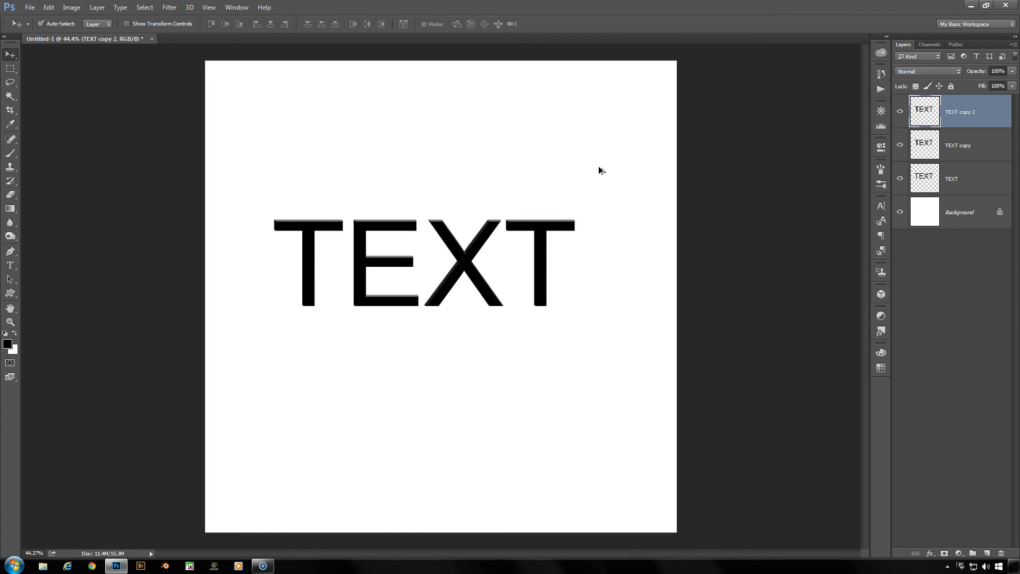
pyautogui.hotkey('ctrl', 'alt', 'shift', 't')
pyautogui.hotkey('ctrl', 'alt', 'shift', 't')
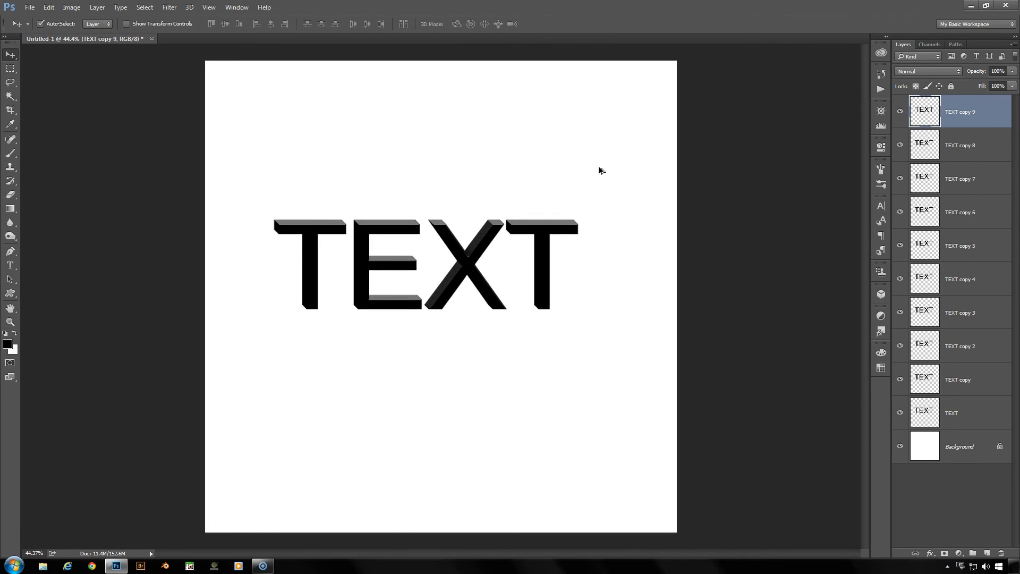
pyautogui.hotkey('ctrl', 'alt', 'shift', 't')
pyautogui.hotkey('ctrl', 'alt', 'shift', 't')
pyautogui.hotkey('ctrl', 'alt', 'shift', 't')
pyautogui.hotkey('ctrl', 'alt', 'shift', 't')
pyautogui.hotkey('ctrl', 'alt', 'shift', 't')
pyautogui.hotkey('ctrl', 'alt', 'shift', 't')
pyautogui.hotkey('ctrl', 'alt', 'shift', 't')
pyautogui.hotkey('ctrl', 'alt', 'shift', 't')
pyautogui.hotkey('ctrl', 'alt', 'shift', 't')
pyautogui.hotkey('ctrl', 'alt', 'shift', 't')
pyautogui.hotkey('ctrl', 'alt', 'shift', 't')
pyautogui.hotkey('ctrl', 'alt', 'shift', 't')
pyautogui.hotkey('ctrl', 'alt', 'shift', 't')
pyautogui.hotkey('ctrl', 'alt', 'shift', 't')
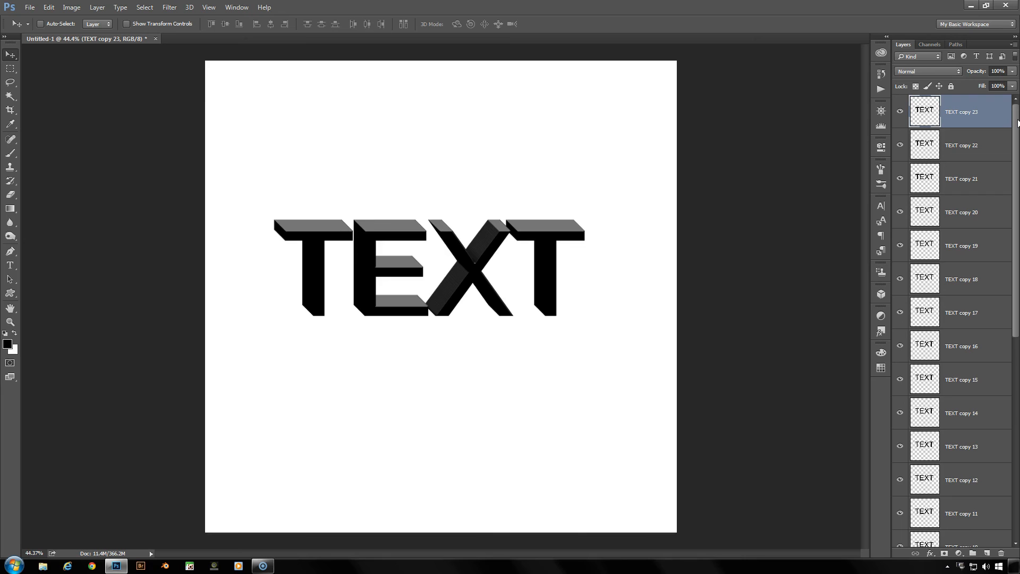
# Merge the original TEXT layer and all its copies into one layer and move the merged lettering slightly up and left
pyautogui.scroll(-5, 977, 463)
pyautogui.keyDown('shift'); pyautogui.click(974, 497); pyautogui.keyUp('shift')
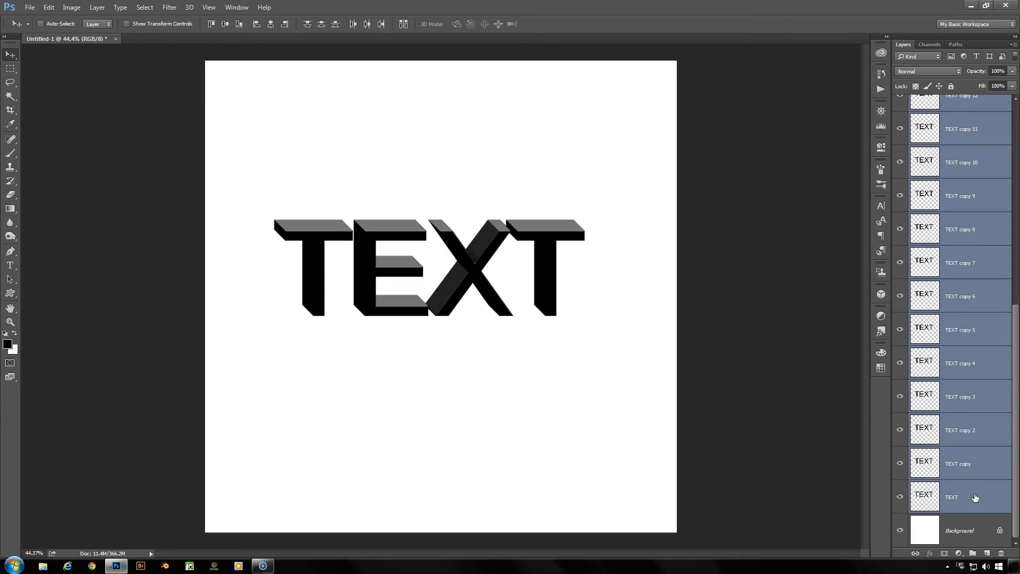
pyautogui.hotkey('ctrl', 'e')
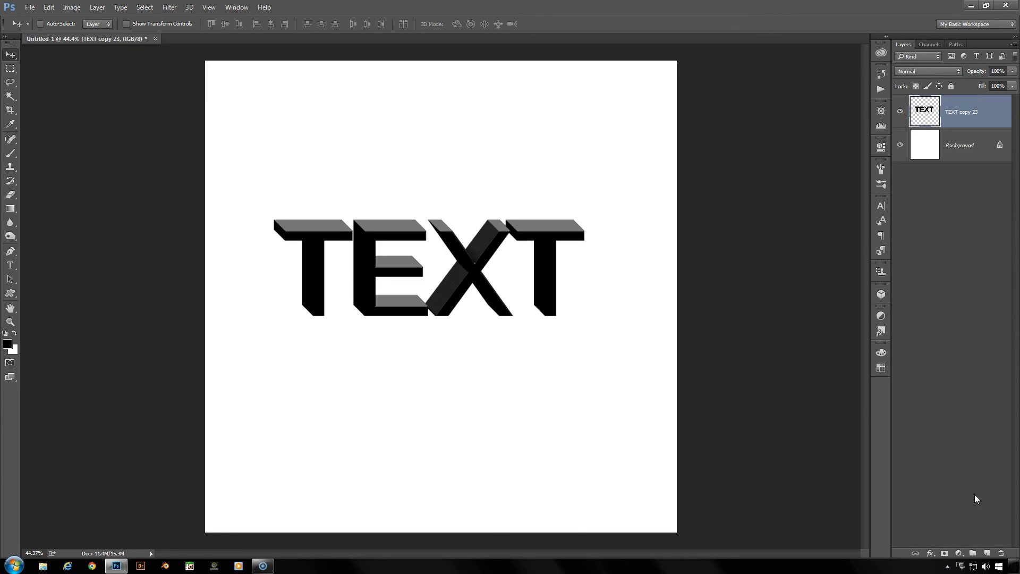
pyautogui.moveTo(396, 249)
pyautogui.mouseDown()
pyautogui.moveTo(358, 139)
pyautogui.moveTo(464, 264)
pyautogui.moveTo(423, 244)
pyautogui.moveTo(394, 267)
pyautogui.mouseUp()
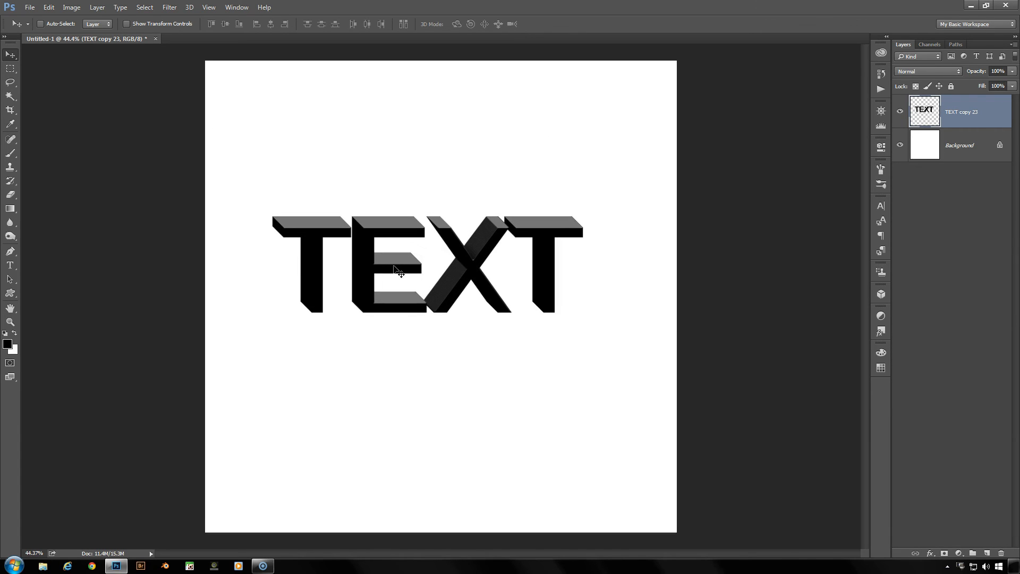